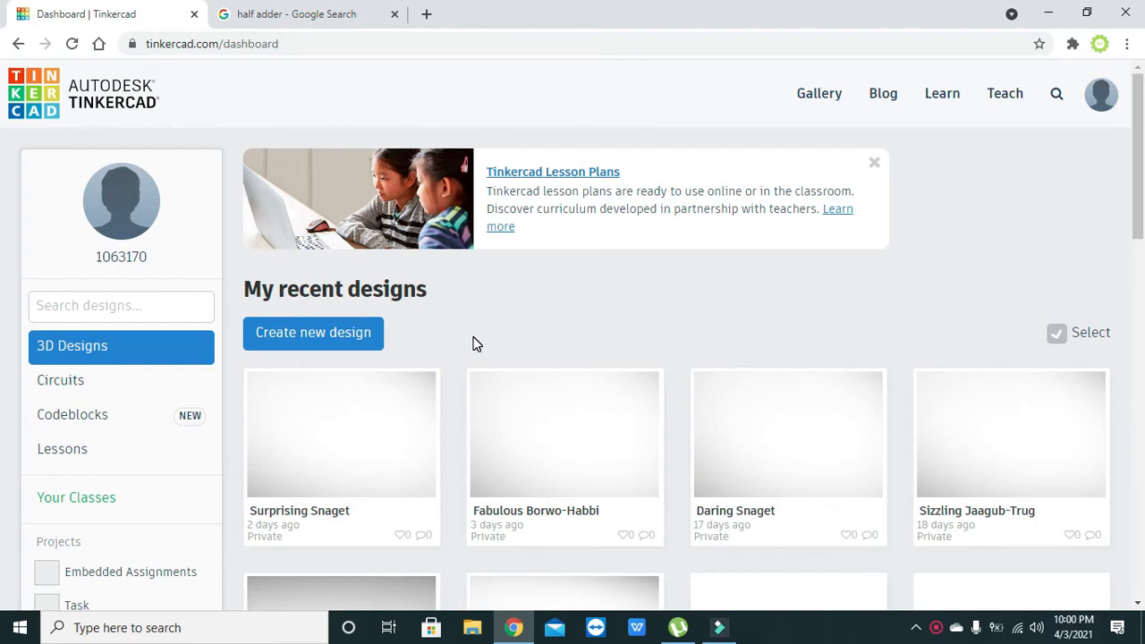
From the dashboard's Circuits section, create a new circuit design, 'Magnificent Fulffy-Bigery'
left_click(73, 386)
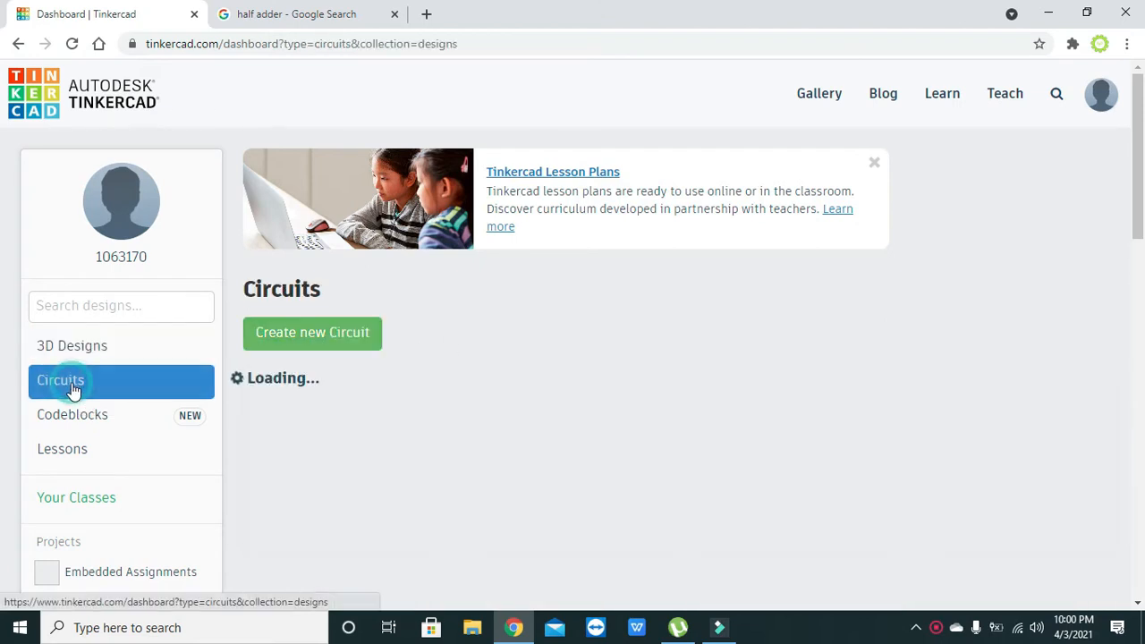
left_click(313, 333)
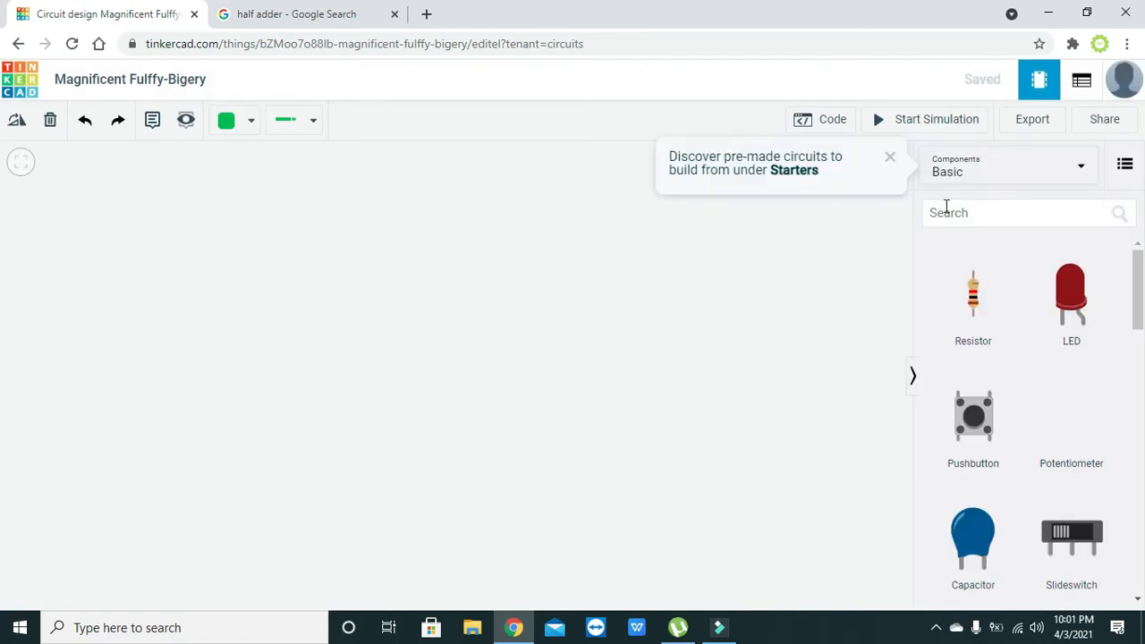
Search the component library for '74hc' to list the 74HC logic chips
left_click(890, 158)
left_click(953, 212)
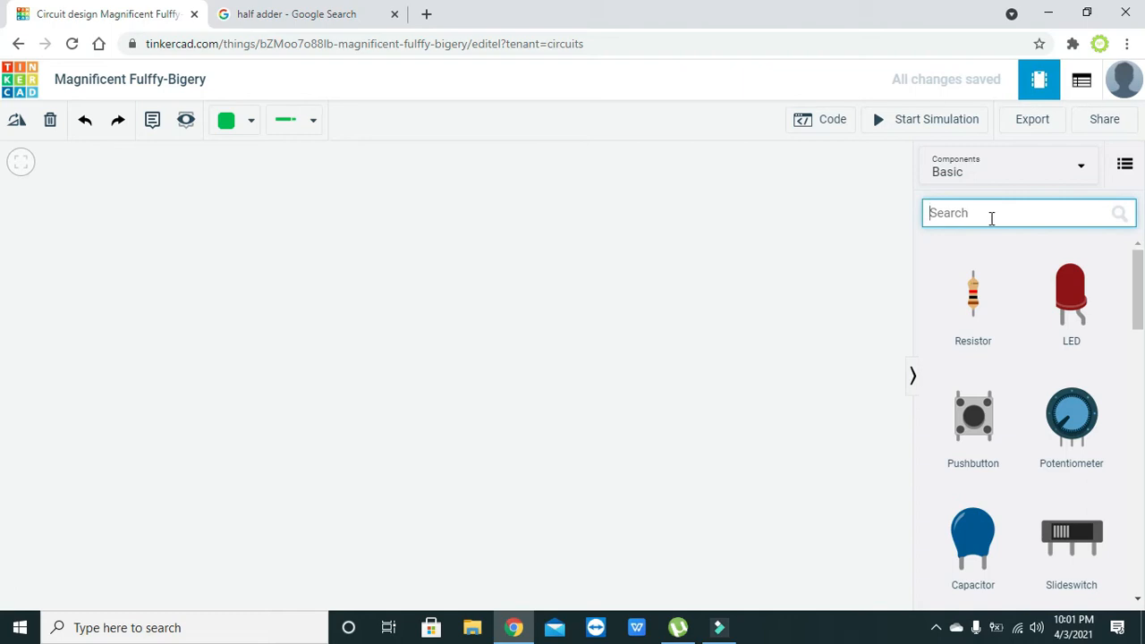
type("and")
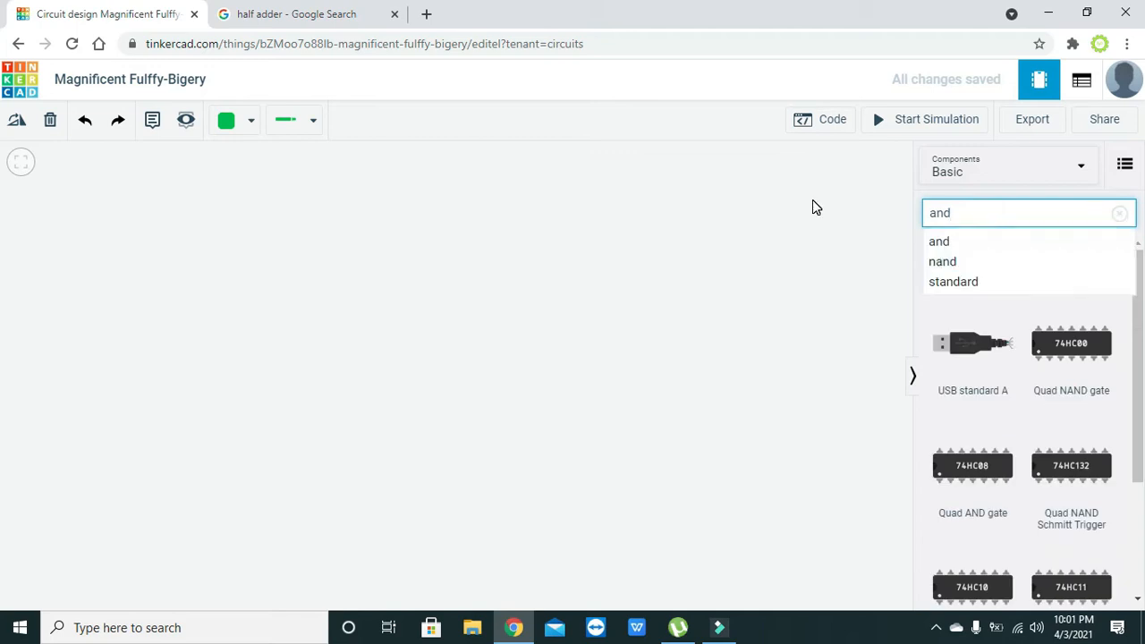
left_click(946, 235)
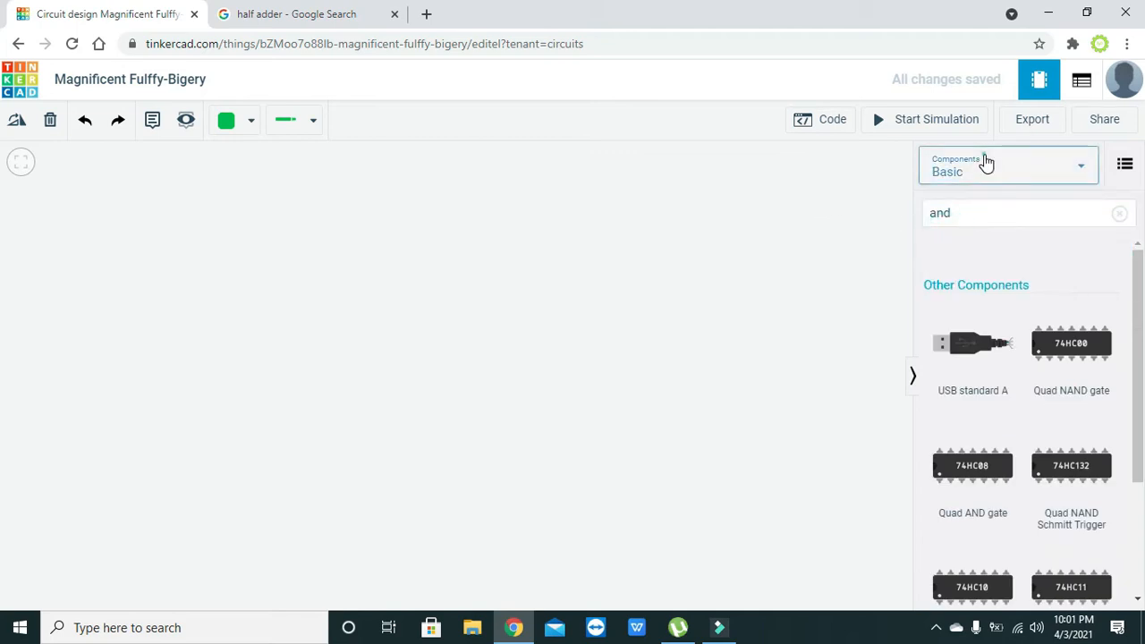
left_click(987, 170)
left_click(971, 228)
left_click(972, 214)
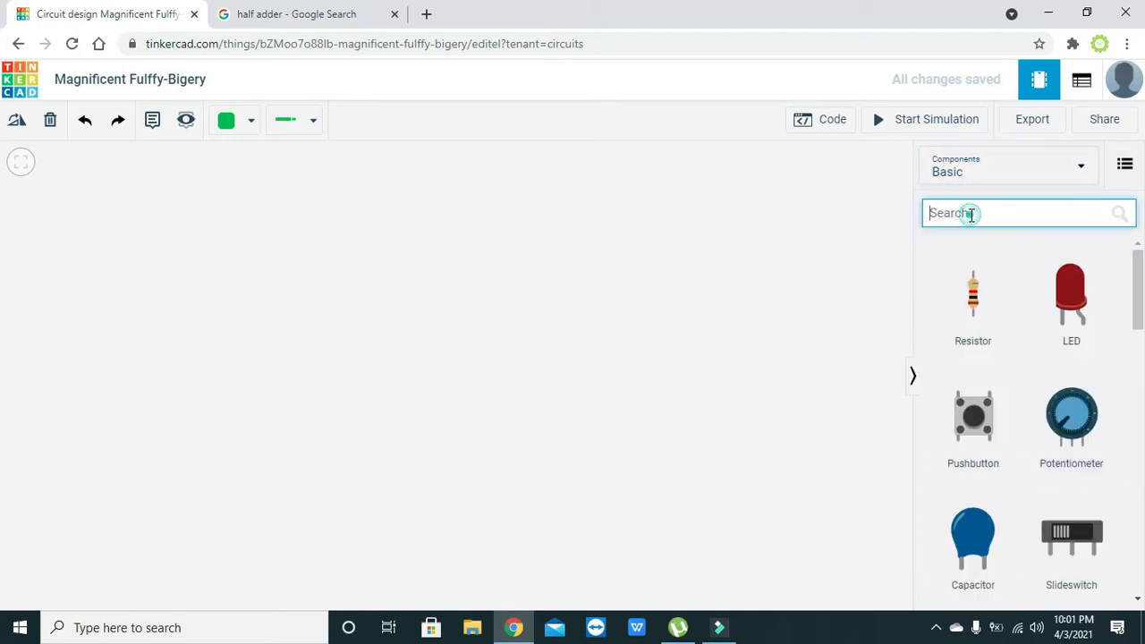
type("74h")
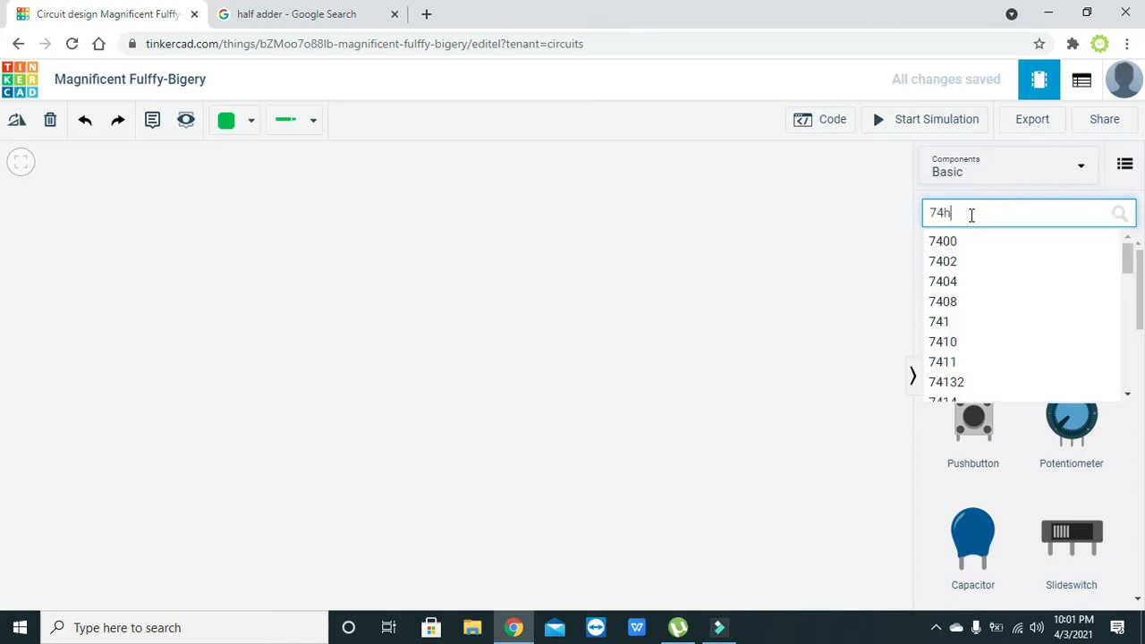
type("c")
left_click(851, 220)
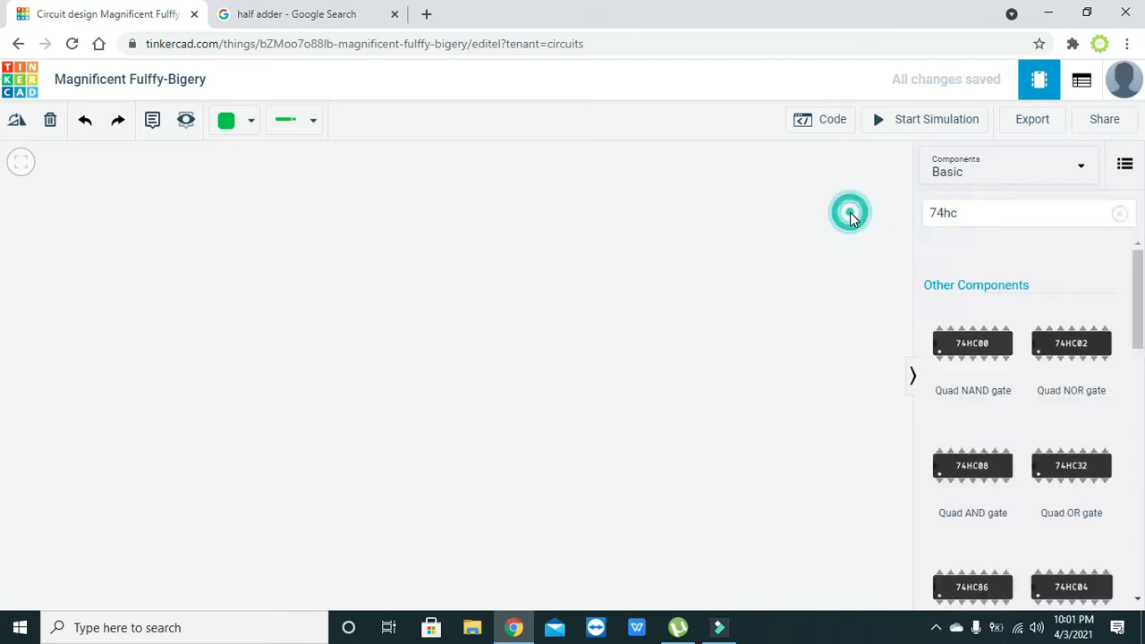
Place the 74HC08 Quad AND gate and the 74HC86 Quad XOR gate side by side
left_click_drag(1139, 310, 1139, 350)
left_click_drag(972, 324, 440, 369)
left_click(575, 399)
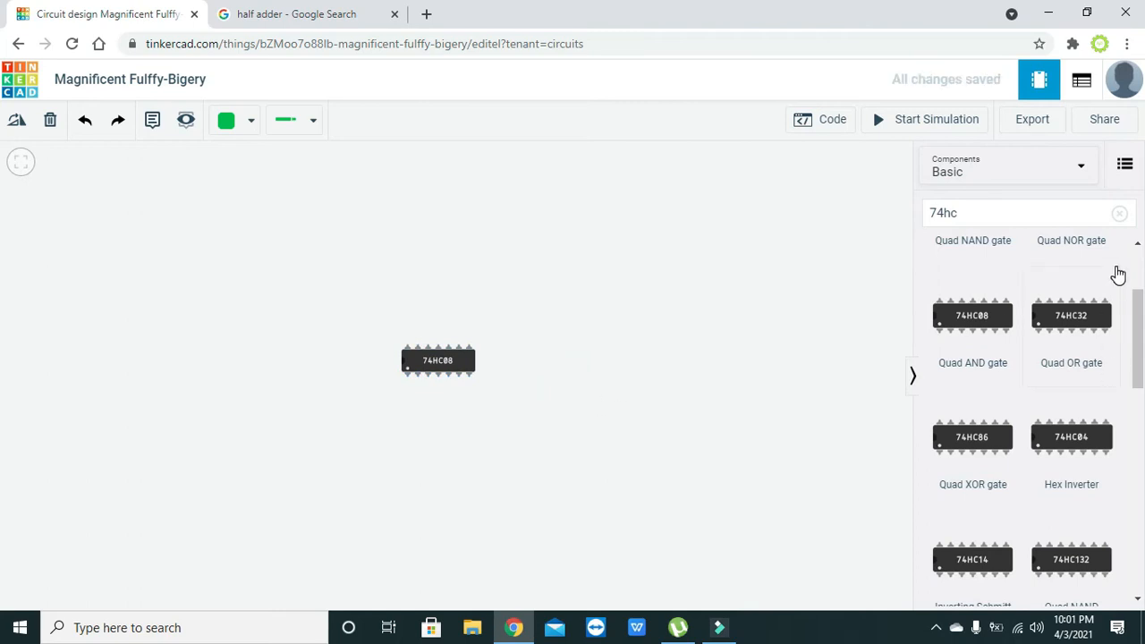
left_click_drag(1132, 294, 1134, 304)
left_click_drag(1002, 412, 623, 370)
Rotate both the 74HC08 and 74HC86 chips upright
left_click(463, 361)
left_click(18, 123)
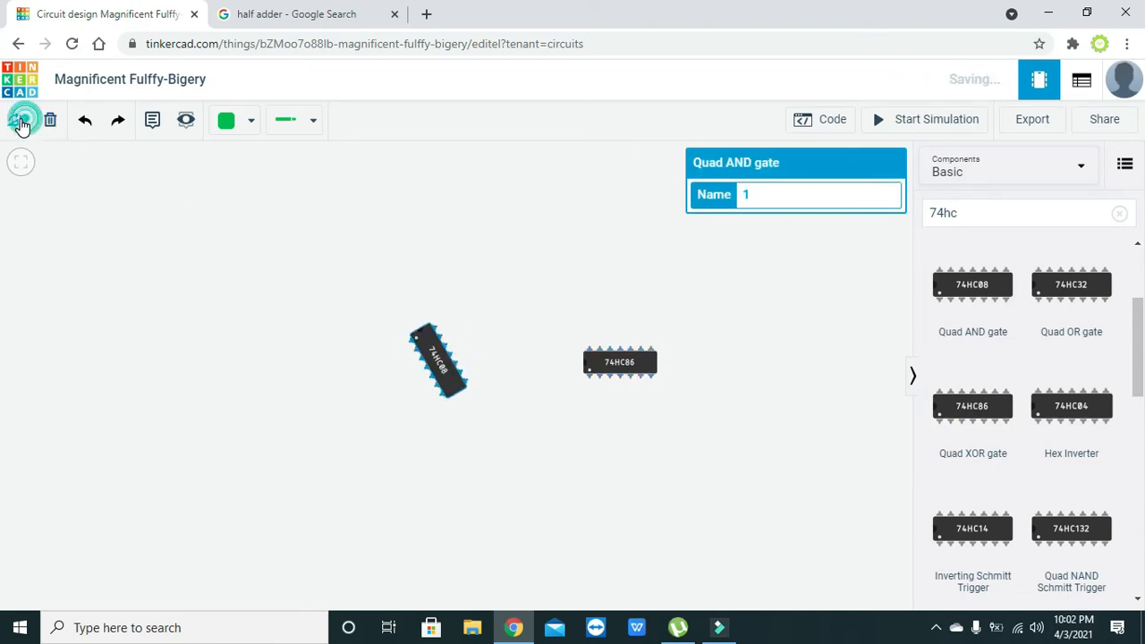
left_click(652, 378)
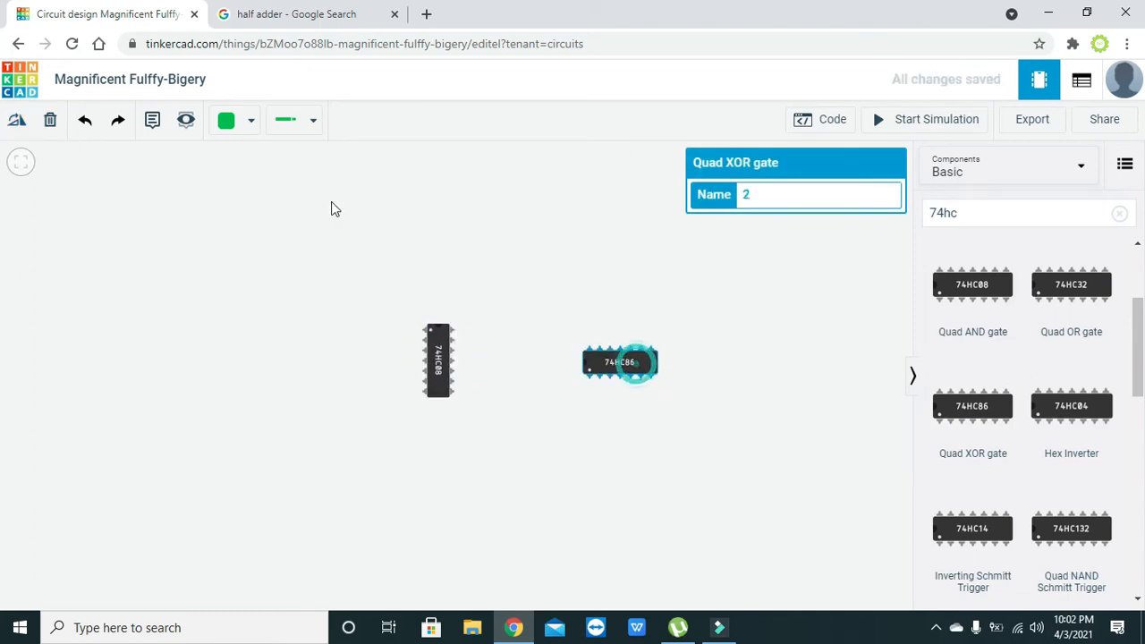
left_click(17, 121)
left_click(17, 121)
left_click(18, 121)
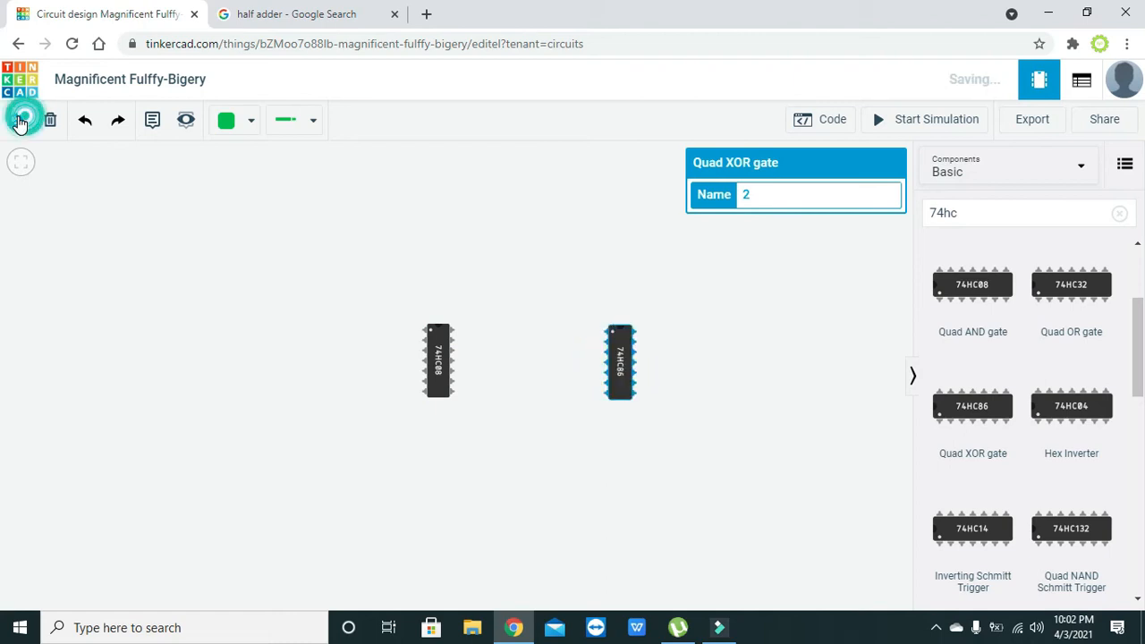
Stack the 74HC08 above the 74HC86 and centre both chips in view
left_click_drag(434, 383, 365, 298)
left_click_drag(620, 355, 373, 401)
left_click(451, 396)
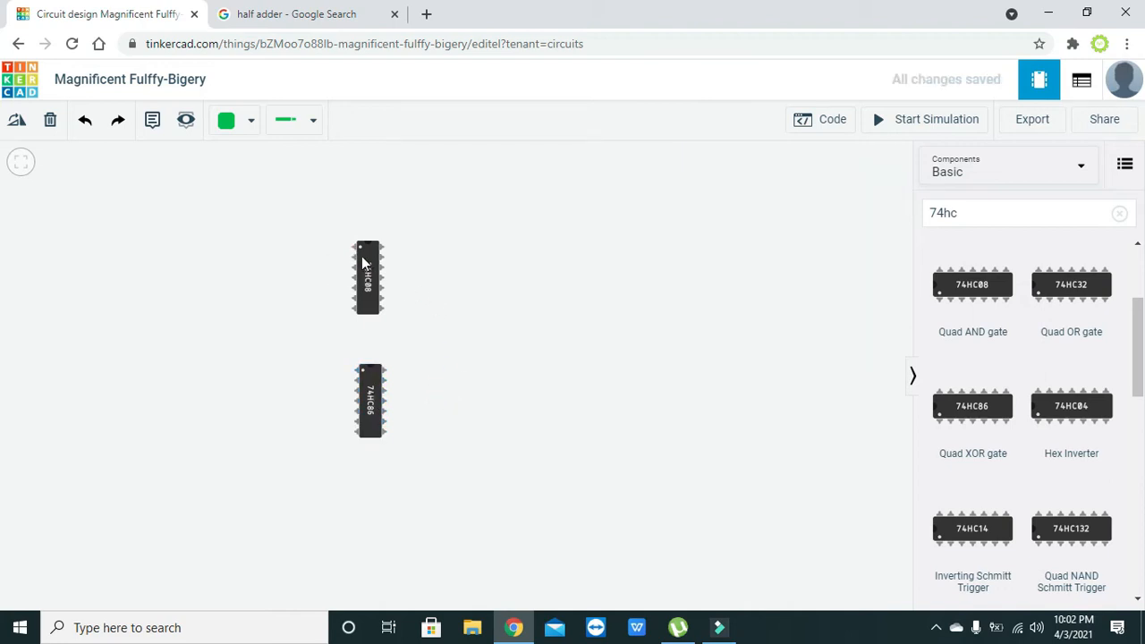
left_click(368, 410)
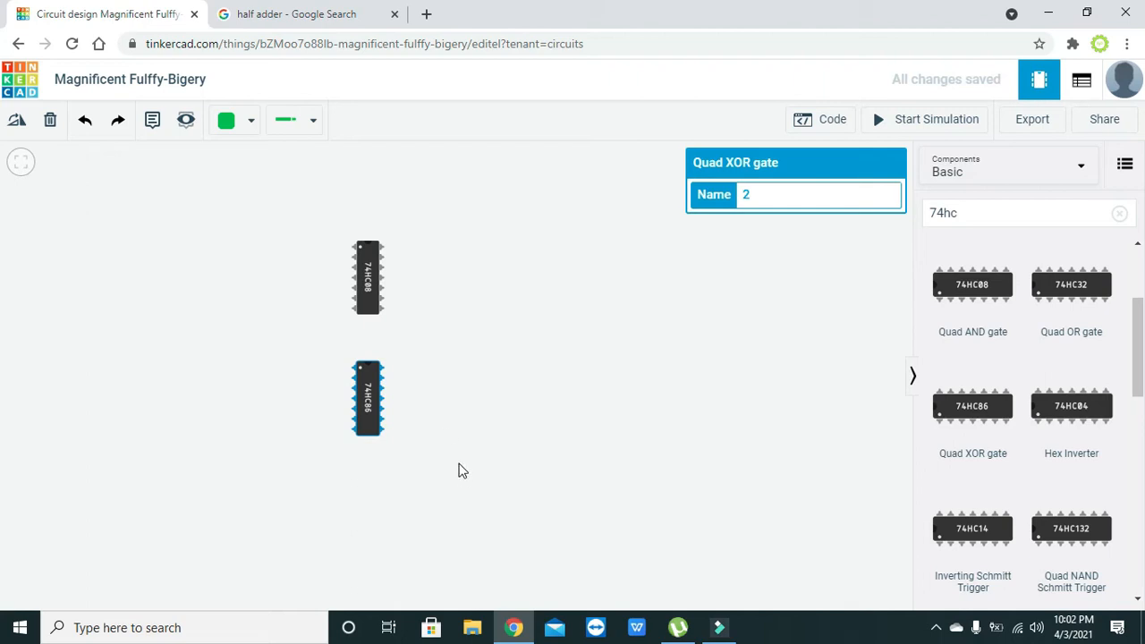
left_click_drag(495, 345, 617, 416)
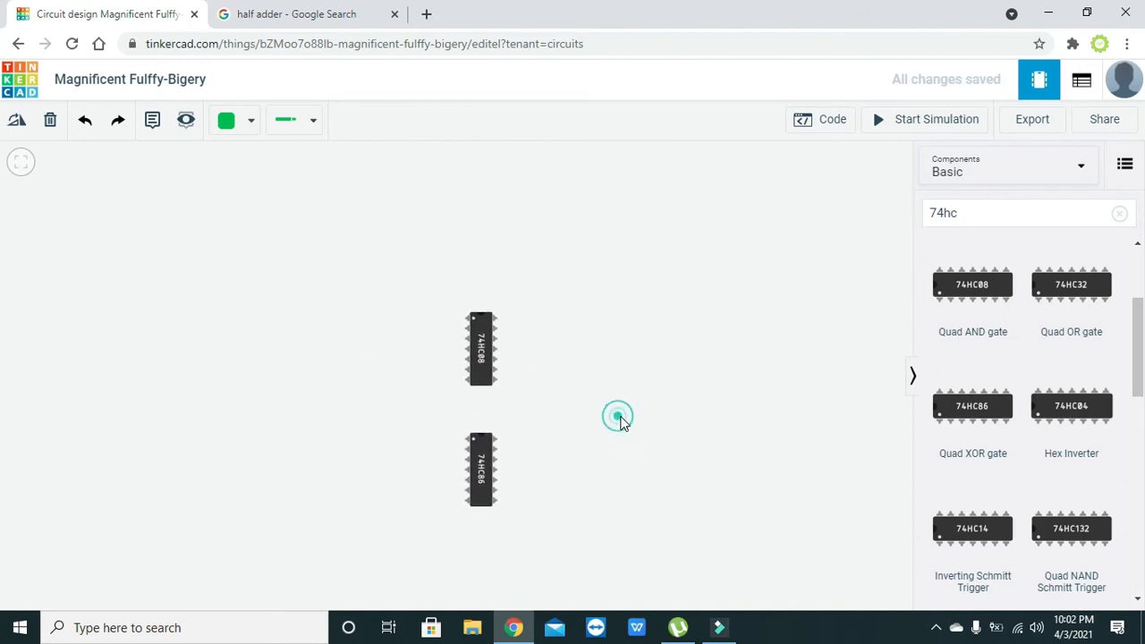
Add a 9V battery, turned upright, on the left side of the canvas
left_click(991, 221)
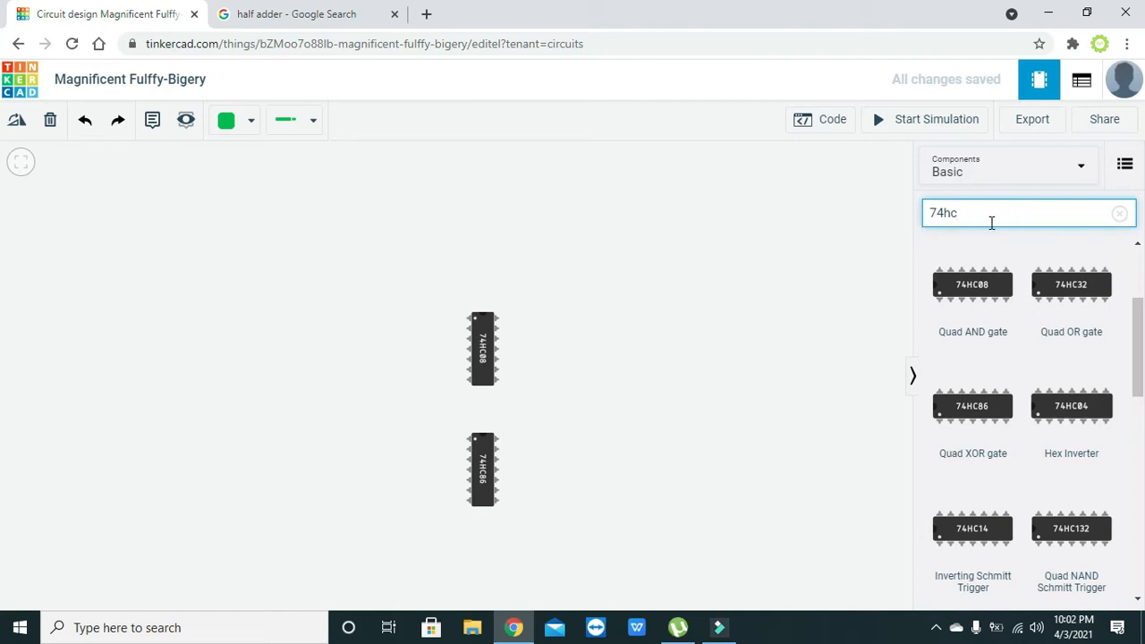
key("BackSpace")
key("BackSpace")
key("BackSpace")
key("BackSpace")
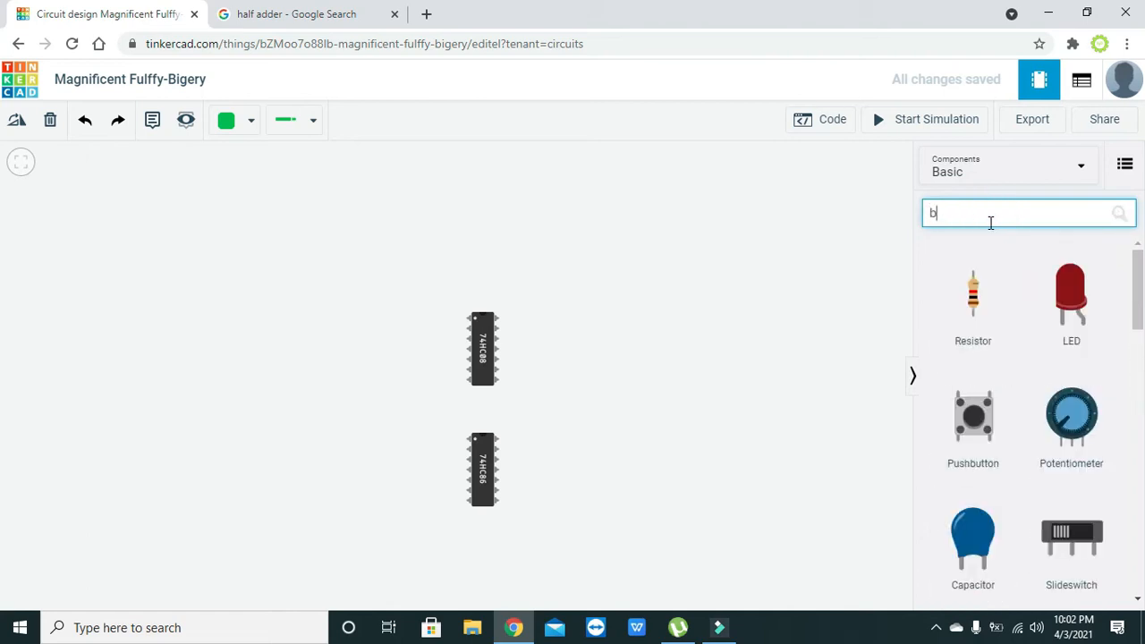
type("battery")
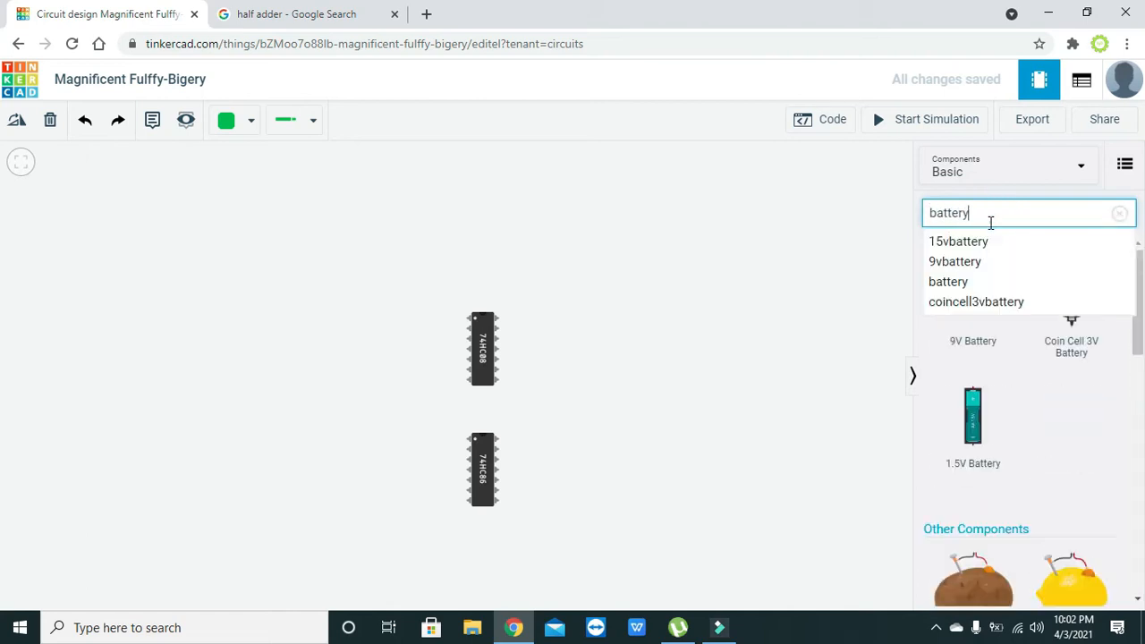
left_click(813, 232)
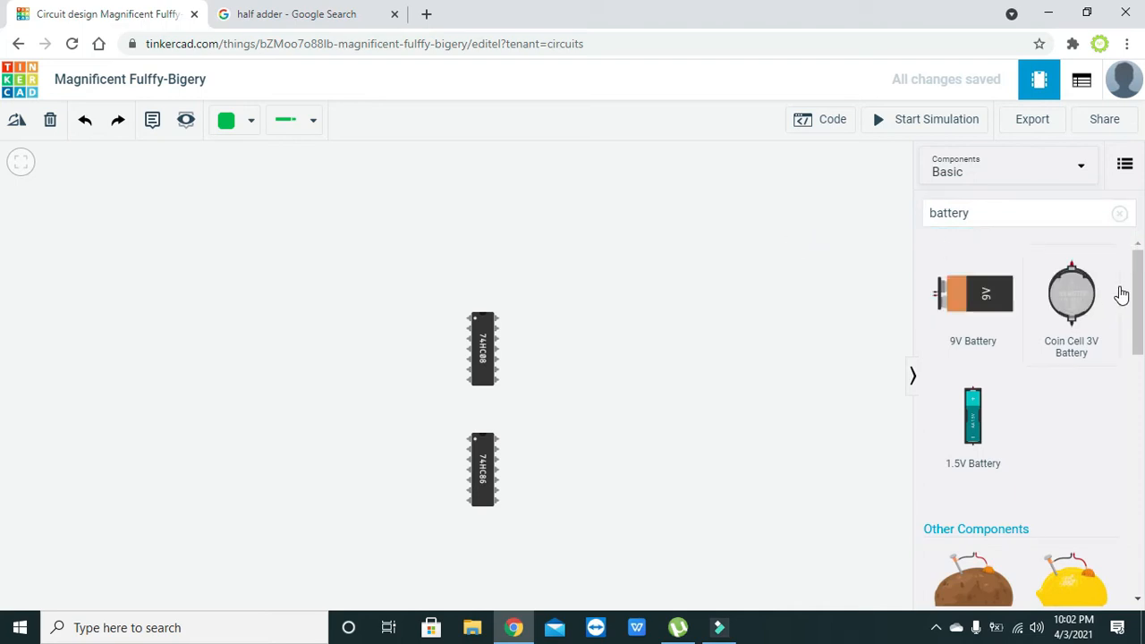
left_click_drag(955, 318, 77, 374)
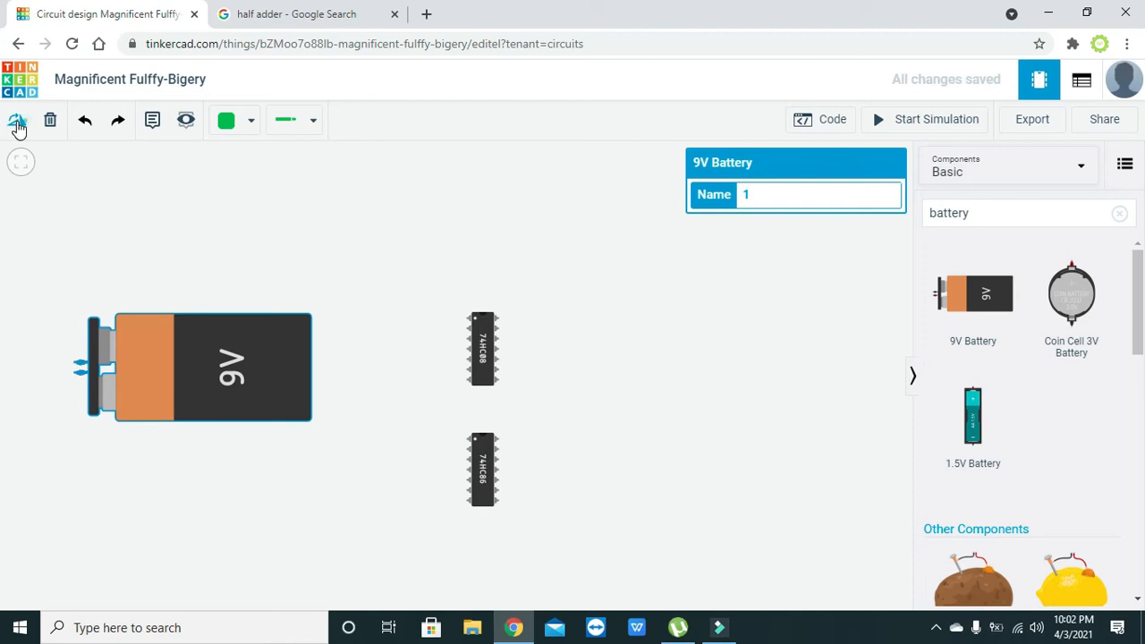
left_click(16, 120)
left_click_drag(90, 476, 128, 401)
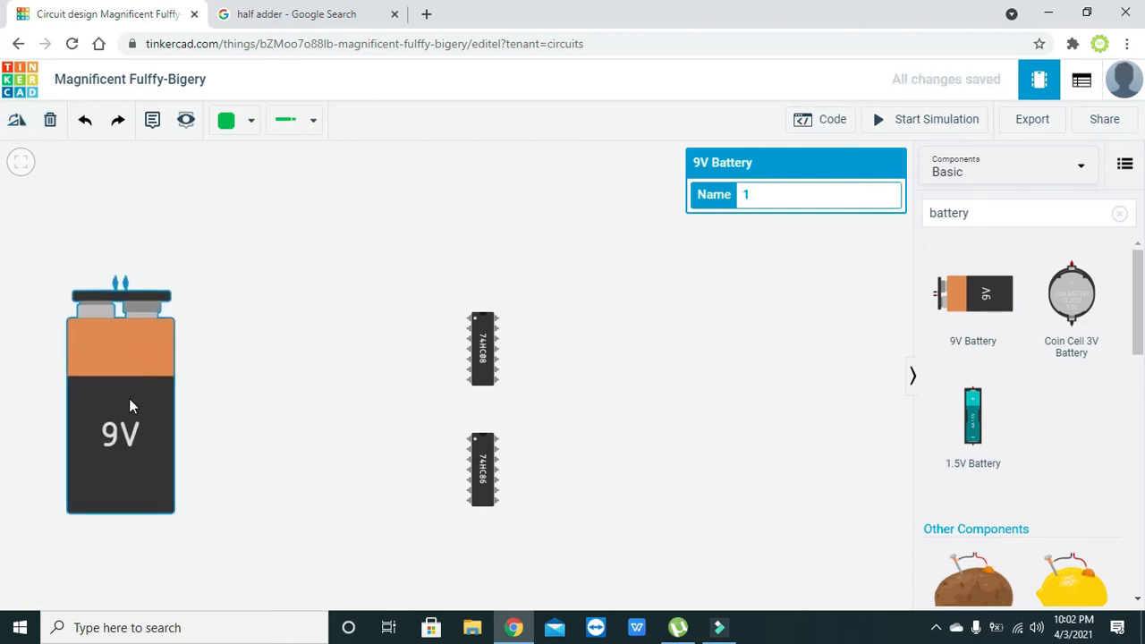
left_click(292, 401)
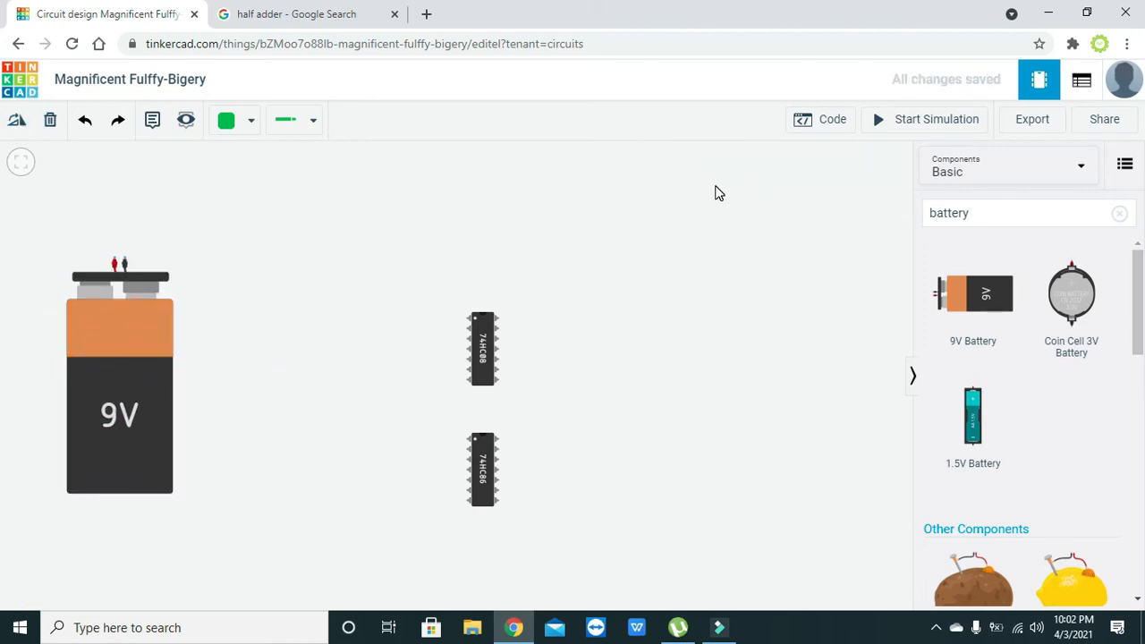
Search 'lm7805' and place the 5V Regulator LM7805 on the canvas
left_click_drag(990, 214, 857, 216)
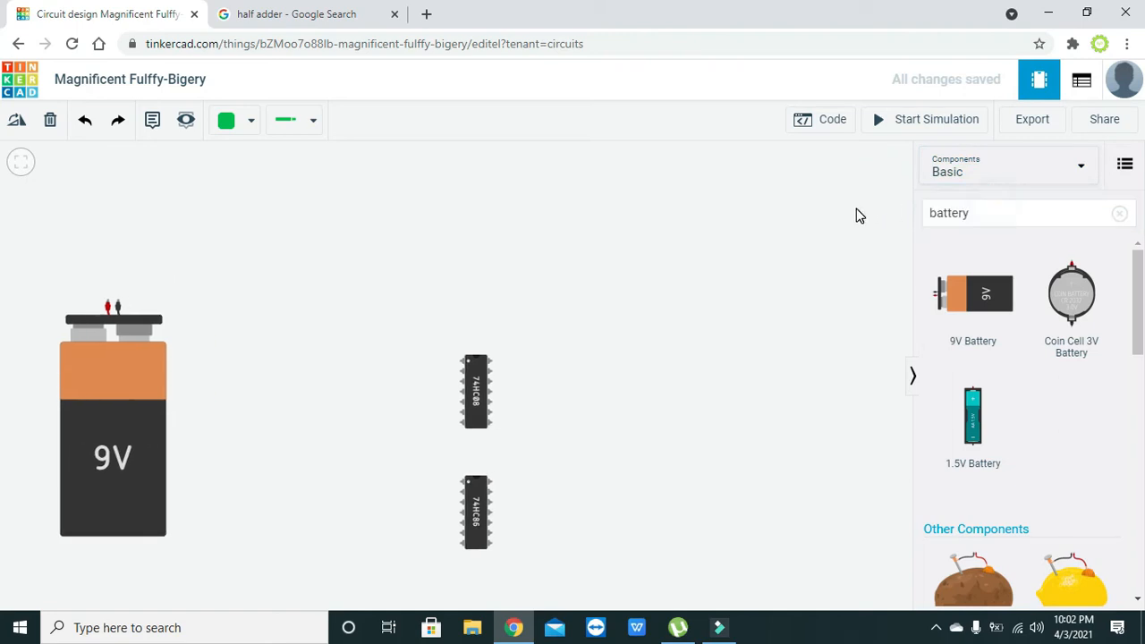
left_click(1023, 215)
key("BackSpace")
key("BackSpace")
key("BackSpace")
key("BackSpace")
key("BackSpace")
key("BackSpace")
key("BackSpace")
type("lm7805")
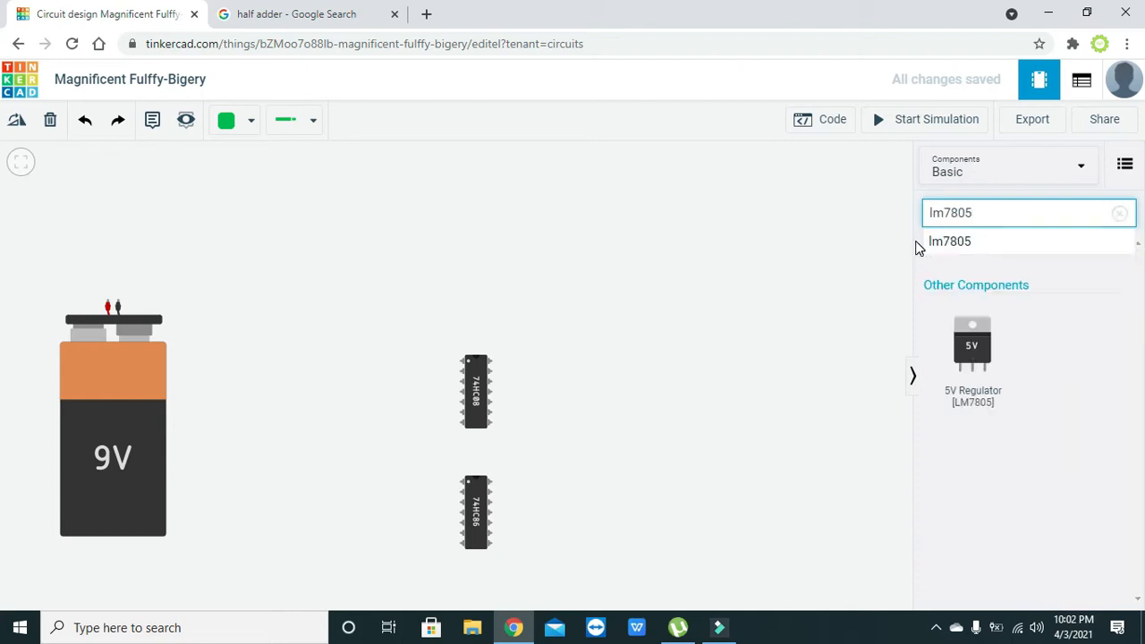
left_click(828, 245)
left_click_drag(978, 355, 289, 228)
Arrange the chips higher and position the regulator above the 9V battery
left_click_drag(476, 405, 475, 332)
left_click_drag(474, 511, 480, 436)
left_click(591, 456)
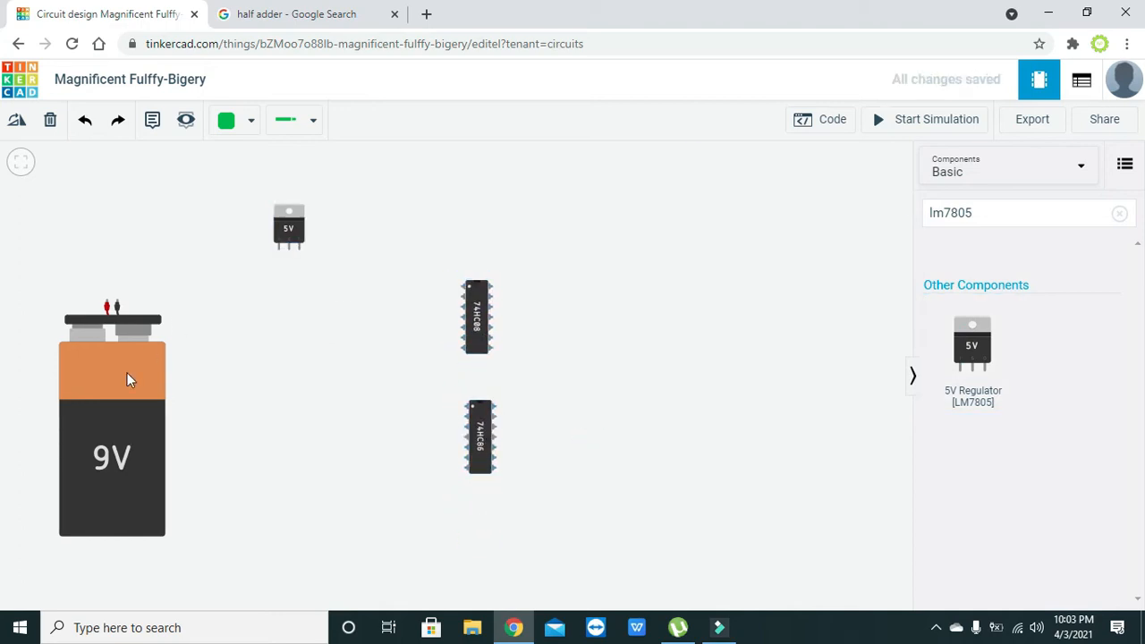
left_click_drag(134, 373, 143, 367)
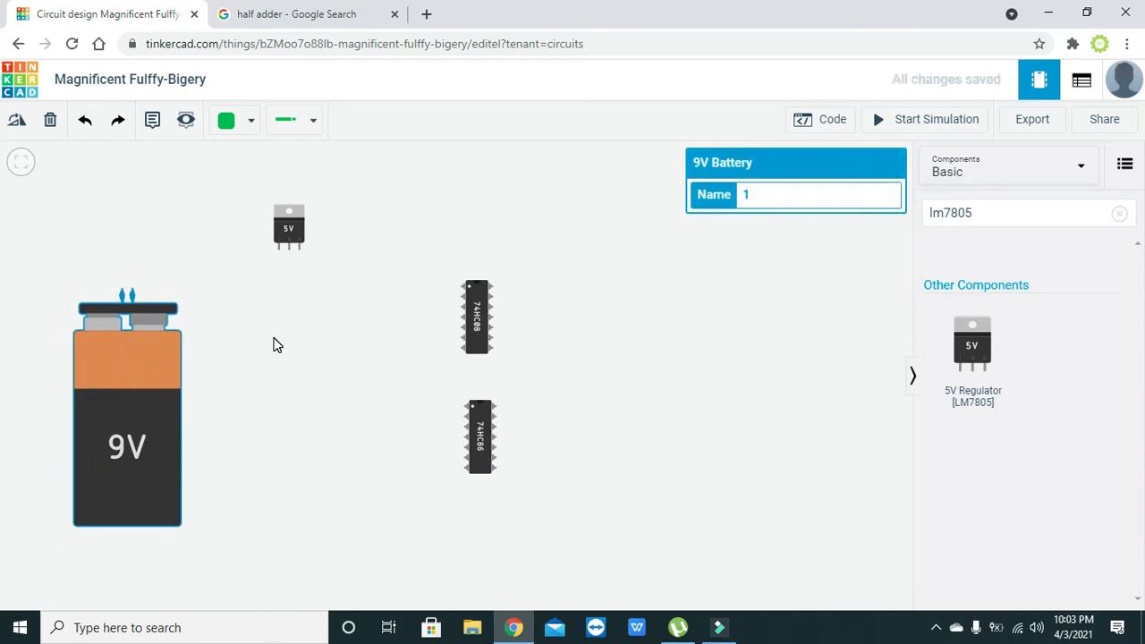
scroll(278, 345, "up", 1)
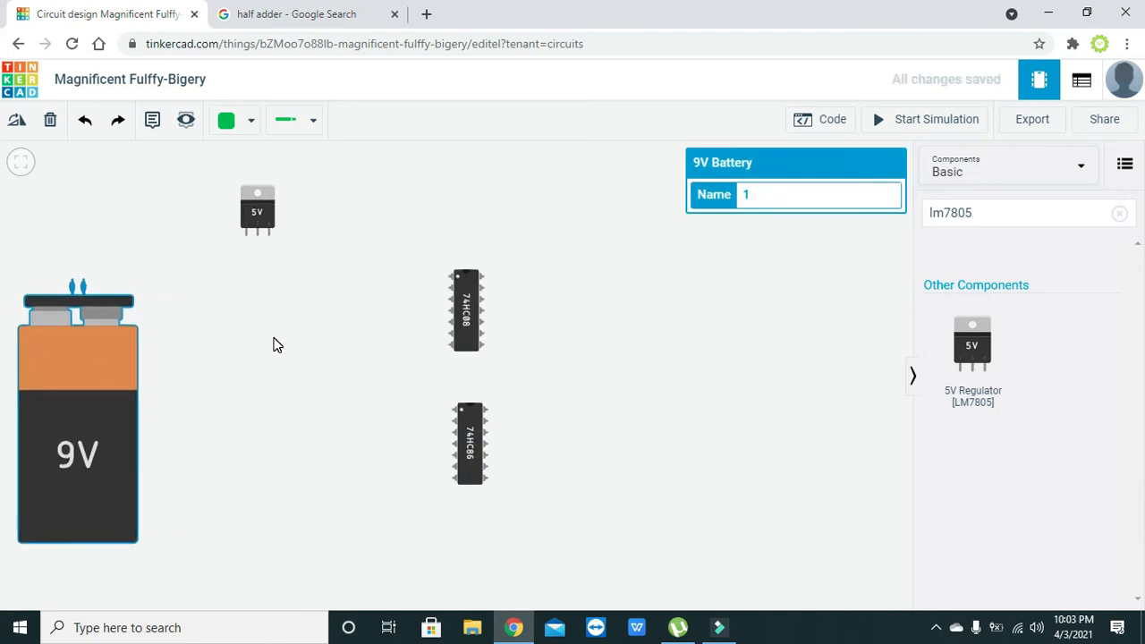
left_click_drag(253, 208, 315, 202)
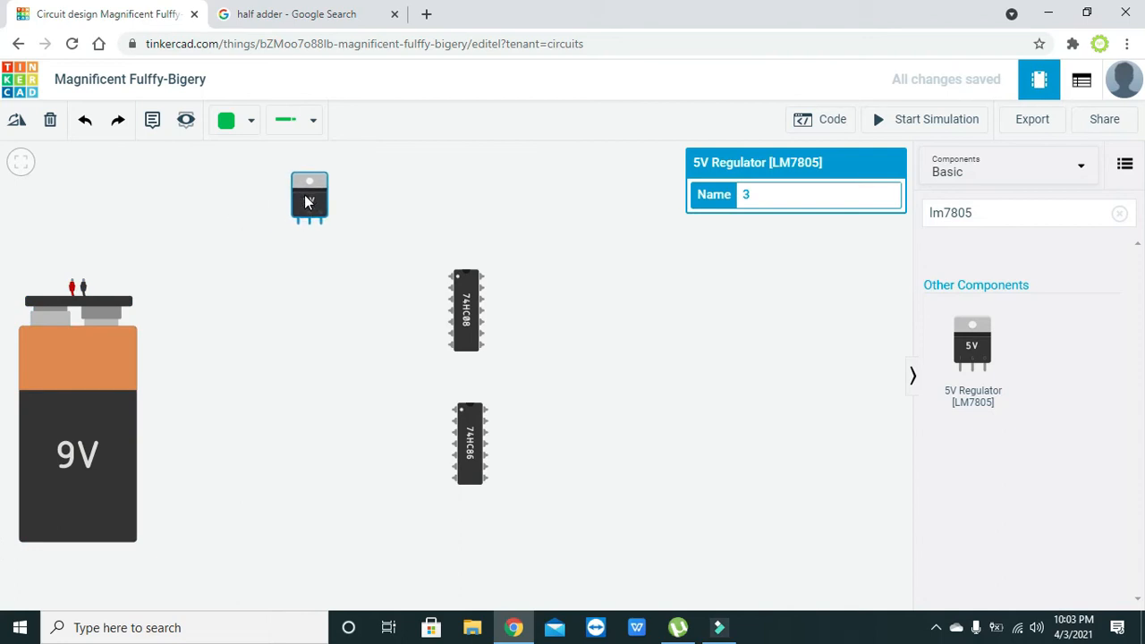
left_click_drag(94, 371, 148, 367)
left_click(346, 366)
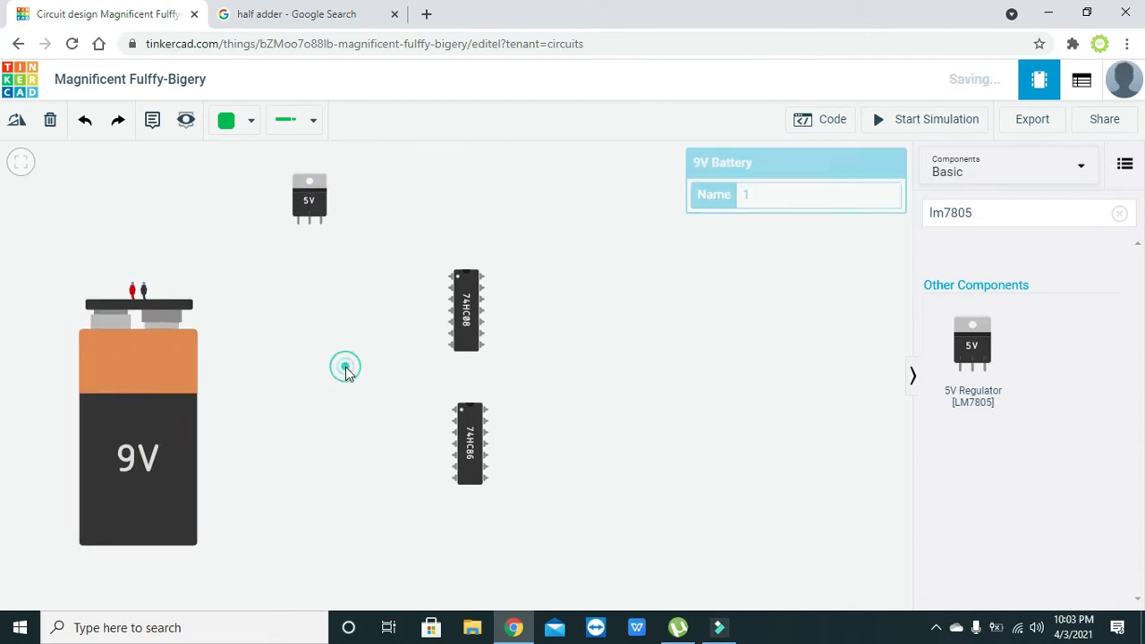
Wire the regulator's input pin to the battery's positive terminal
left_click(297, 224)
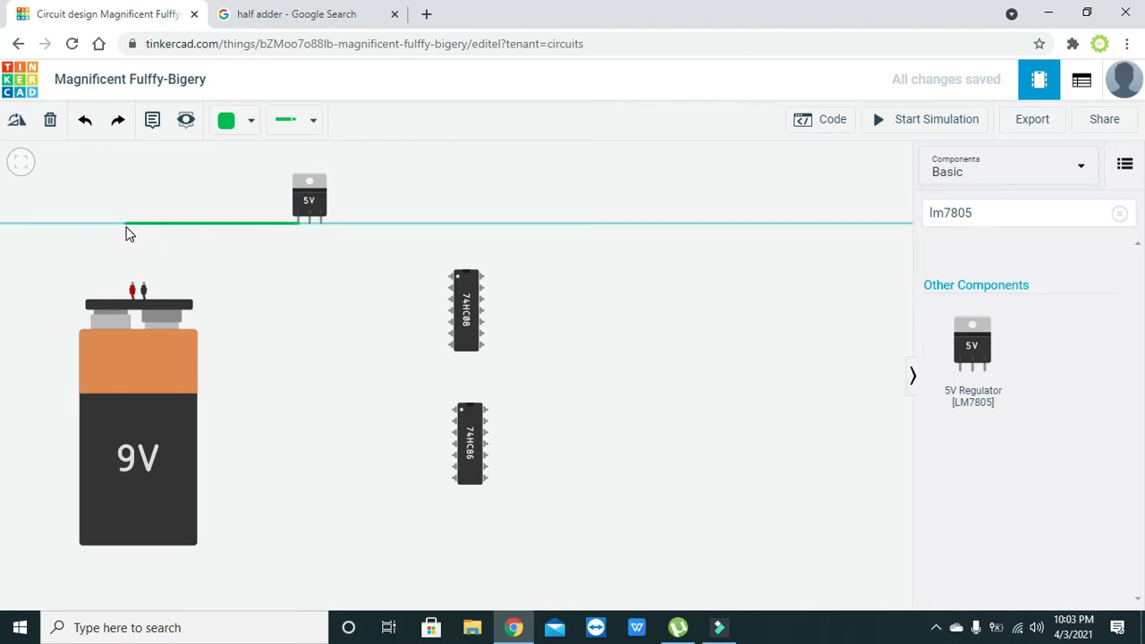
left_click(128, 223)
left_click(132, 286)
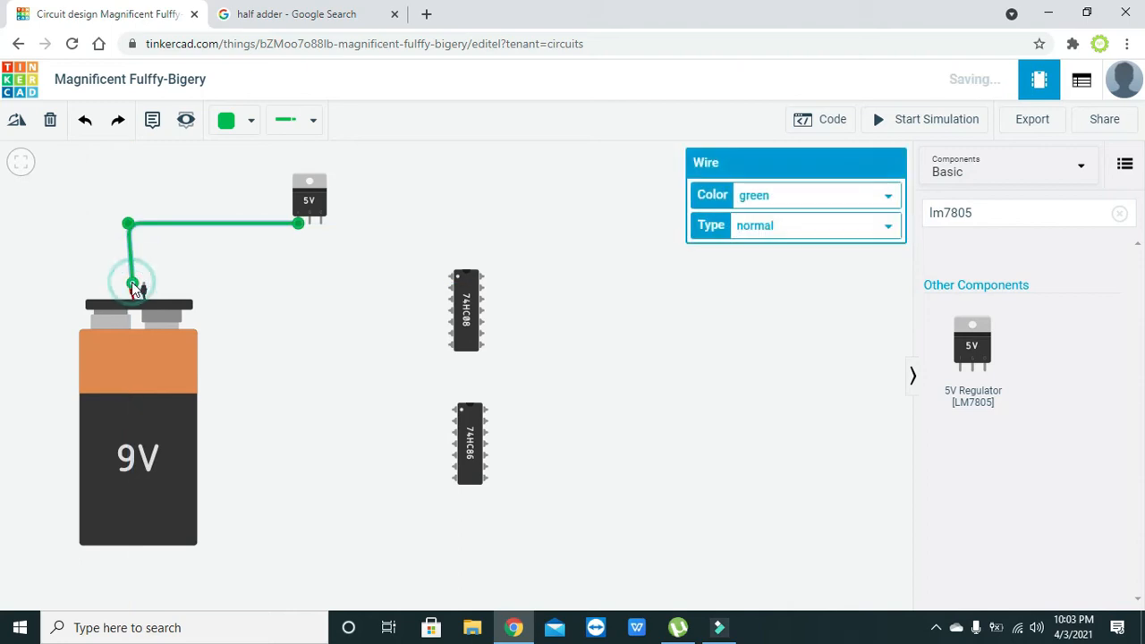
left_click_drag(128, 223, 132, 223)
left_click(355, 269)
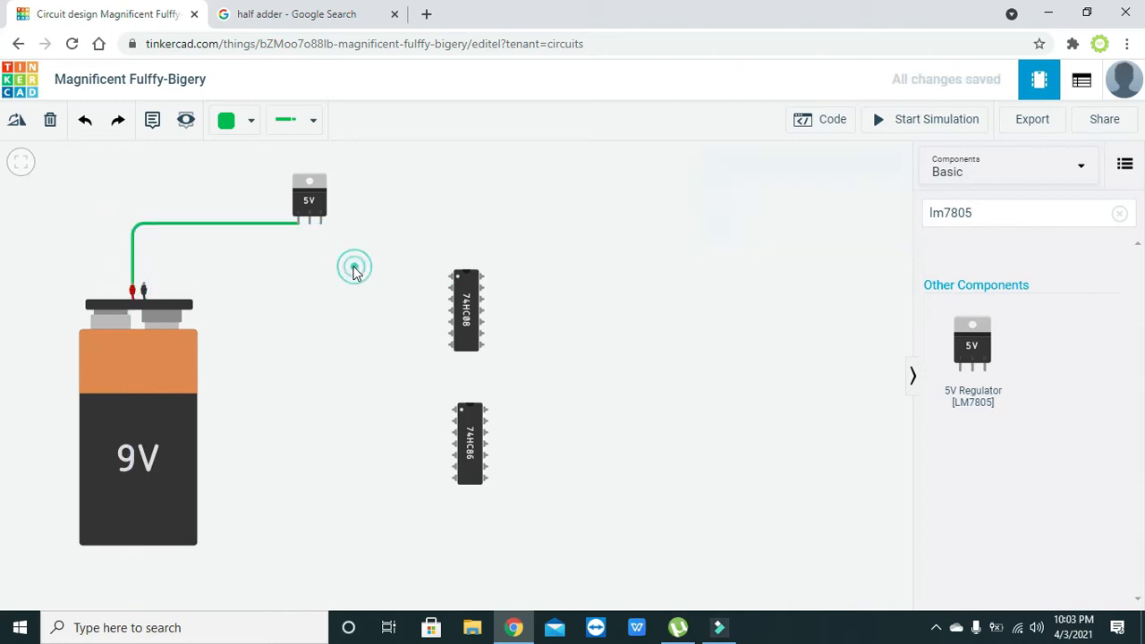
Wire the regulator's ground pin to the battery's negative terminal, routed neatly
left_click(310, 222)
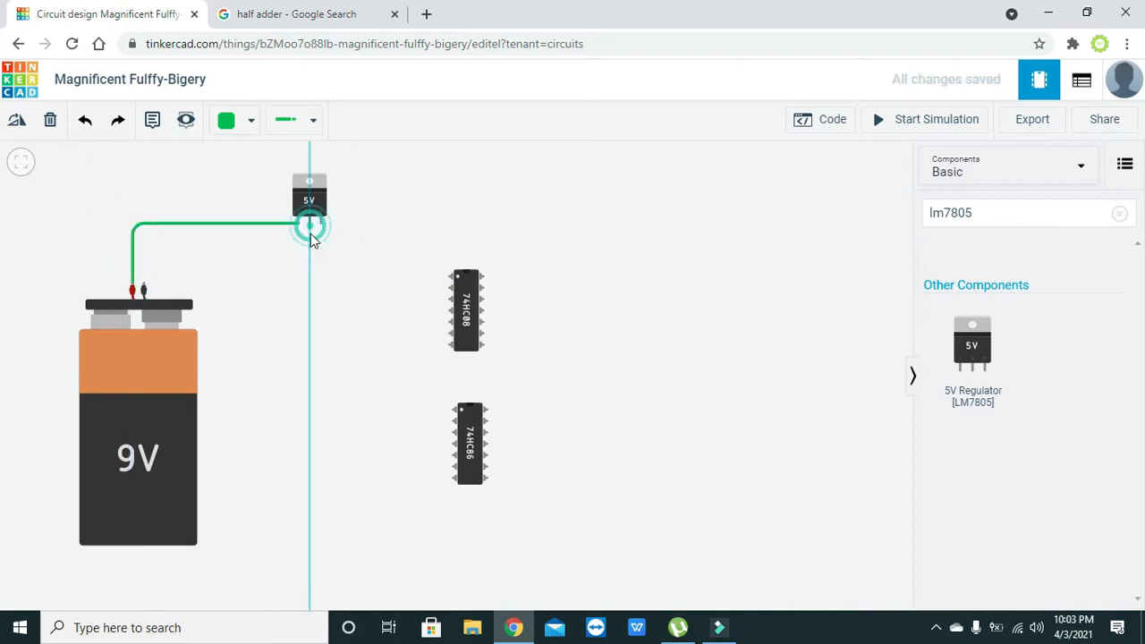
left_click(143, 285)
left_click_drag(175, 273, 143, 232)
left_click(278, 231)
left_click_drag(276, 233, 313, 235)
left_click(331, 248)
Connect the regulator's 5V output to the 74HC08 power pin
left_click(322, 225)
left_click(483, 278)
left_click_drag(421, 256, 484, 223)
left_click(514, 242)
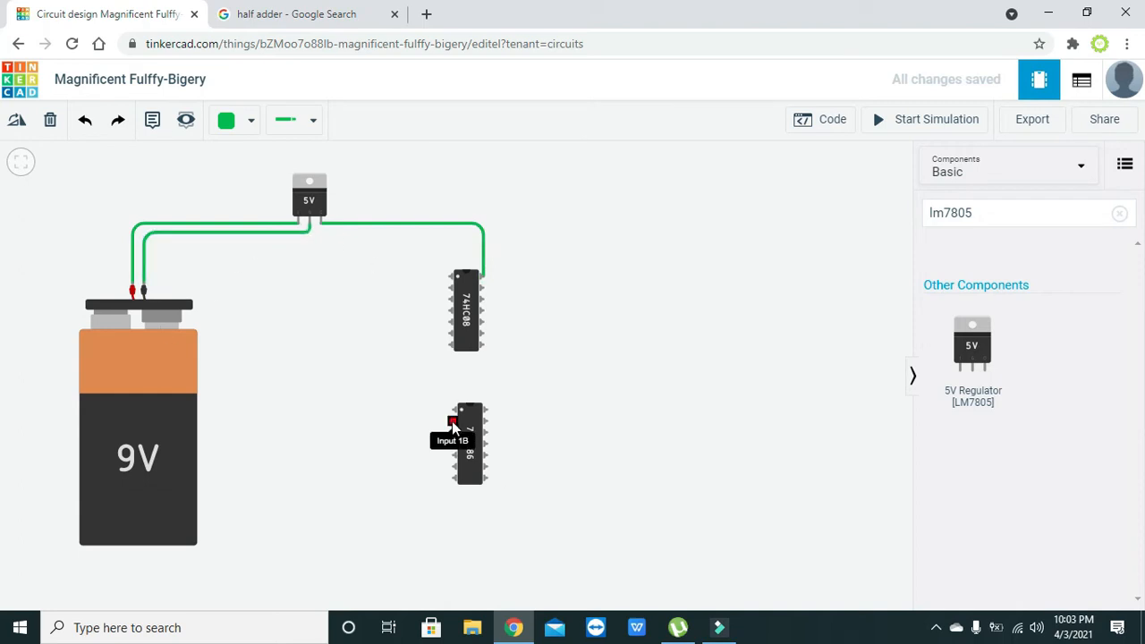
Connect the 74HC86 power pin to the regulator output and square both power wires
left_click(485, 408)
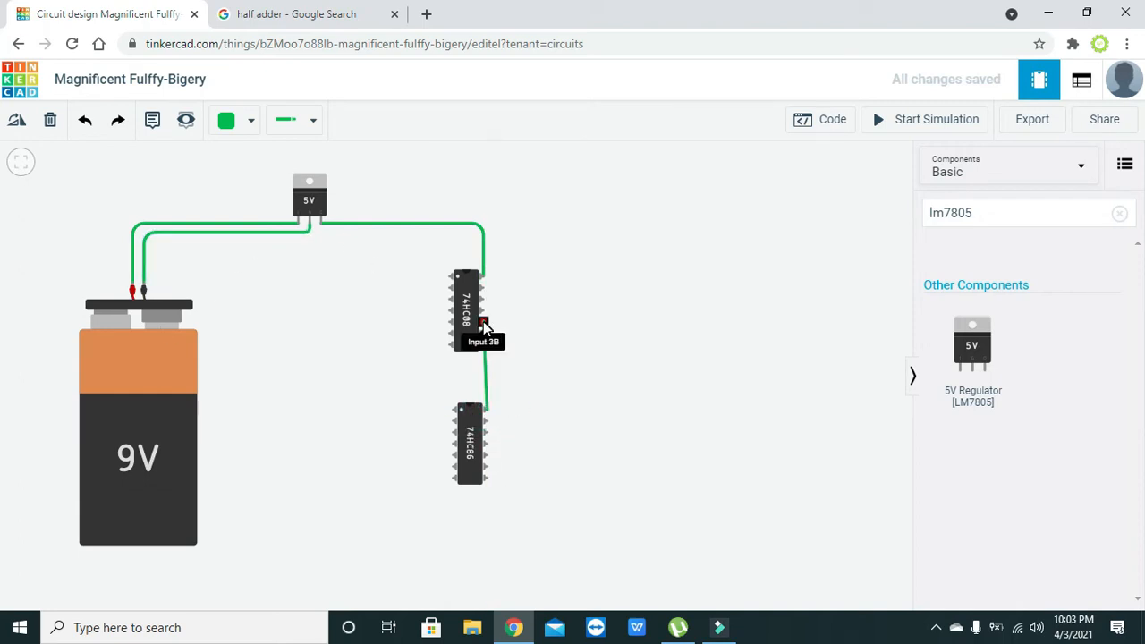
left_click(321, 222)
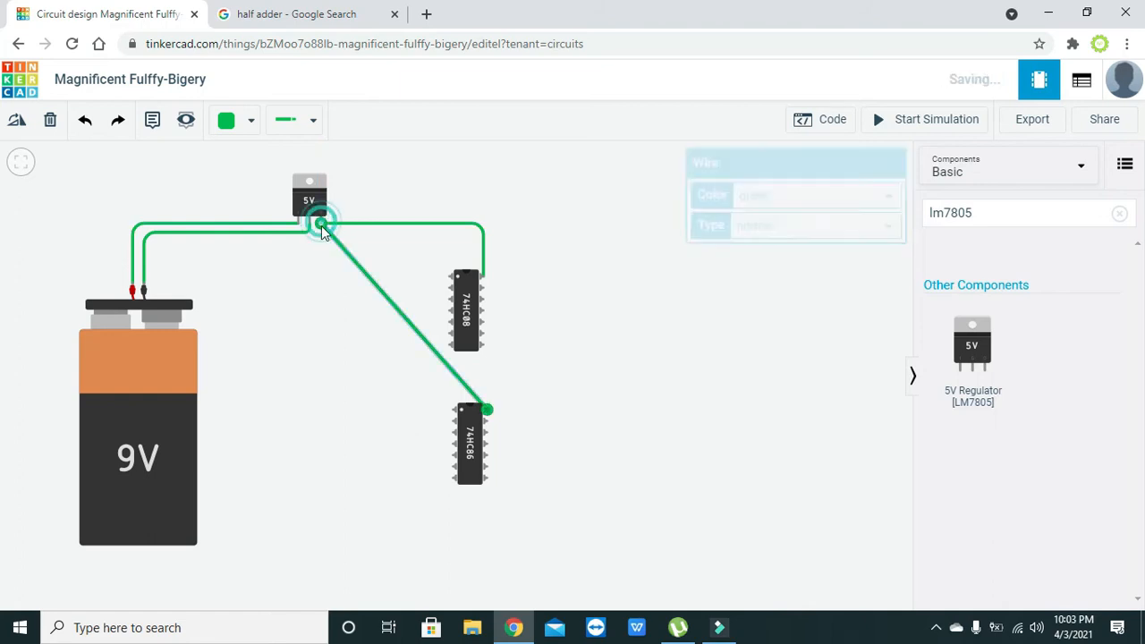
left_click_drag(366, 273, 321, 367)
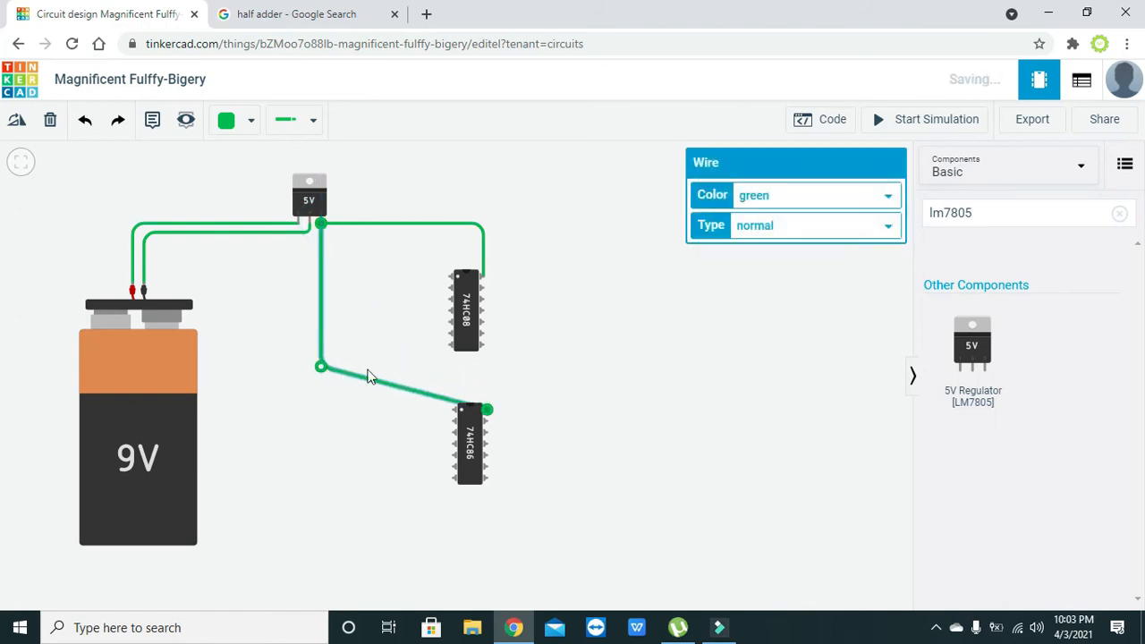
left_click(417, 390)
left_click_drag(418, 390, 486, 366)
left_click(530, 386)
left_click(485, 385)
left_click(522, 374)
left_click(485, 256)
left_click_drag(484, 257, 494, 276)
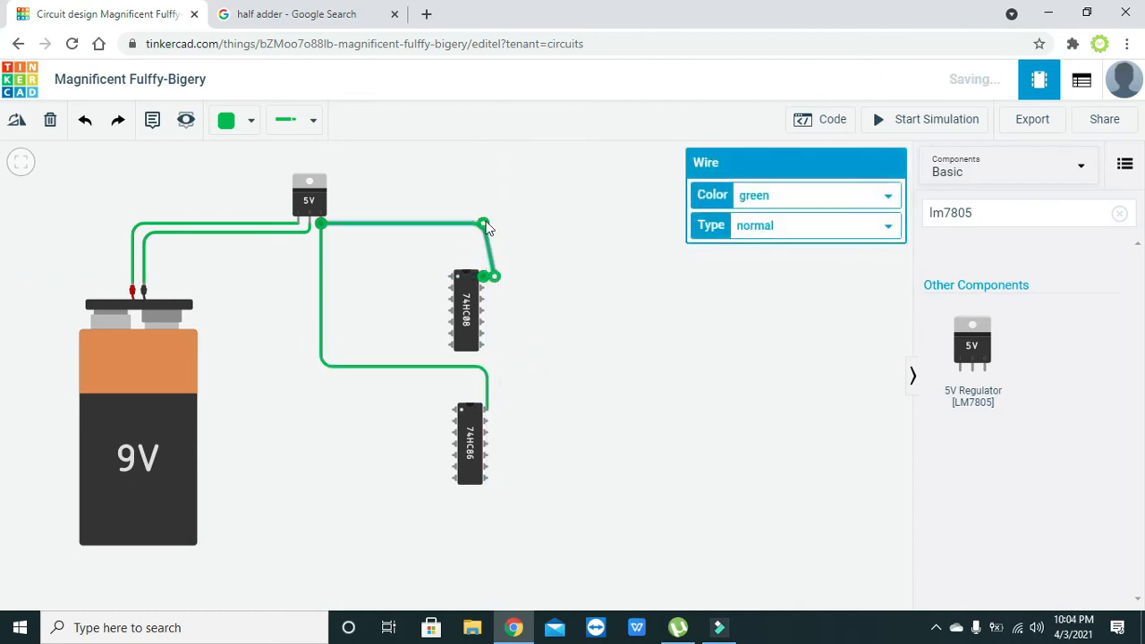
left_click_drag(486, 220, 495, 222)
left_click(546, 271)
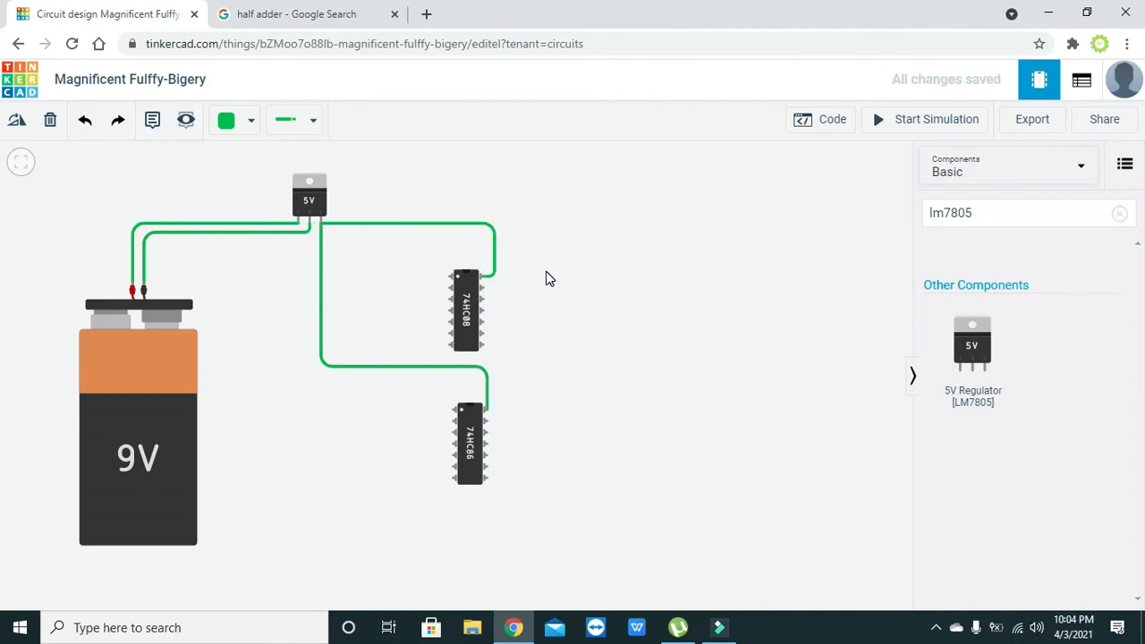
Run a ground wire from the 74HC08 ground pin to the 74HC86 ground pin
left_click(449, 345)
left_click(431, 344)
left_click(432, 476)
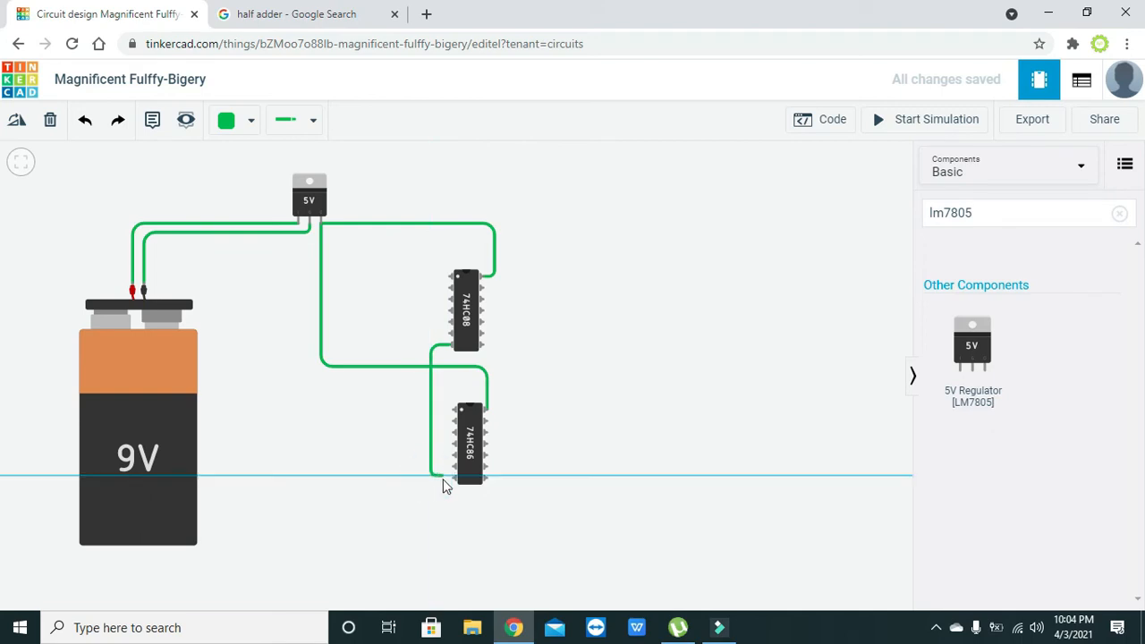
left_click(451, 480)
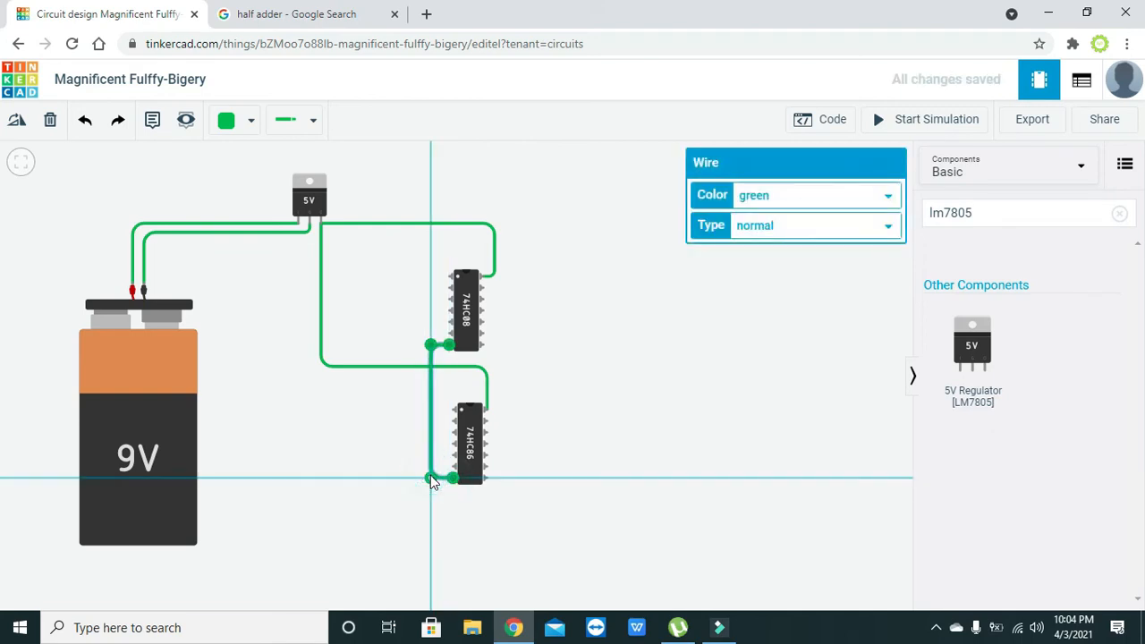
left_click(460, 507)
Connect the 74HC08 ground pin to the regulator's ground pin
left_click(450, 346)
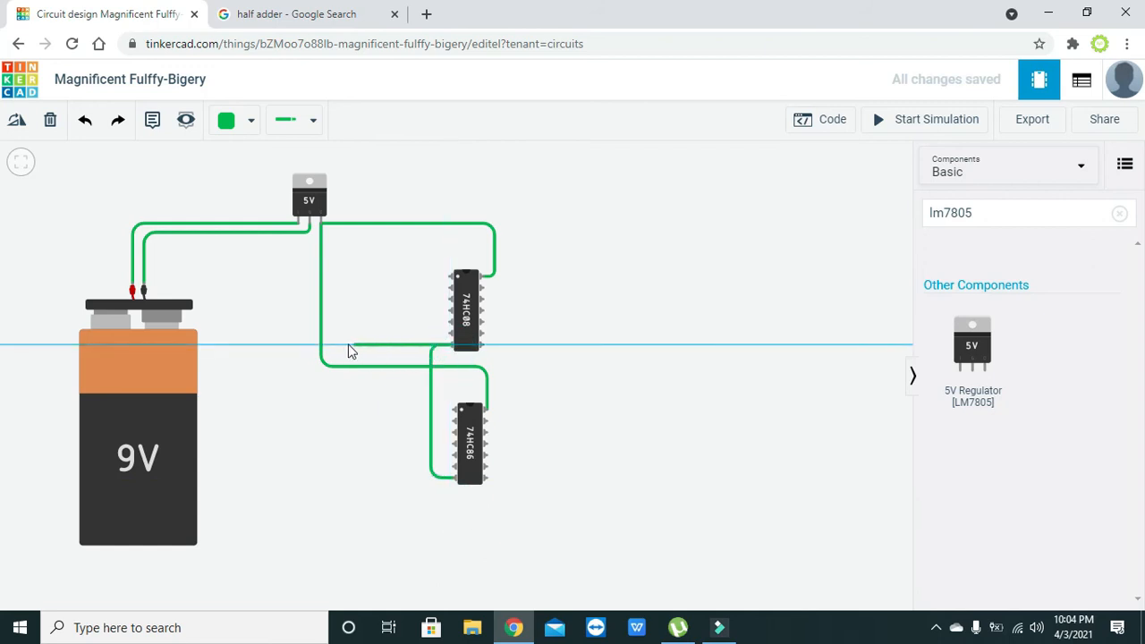
left_click(307, 342)
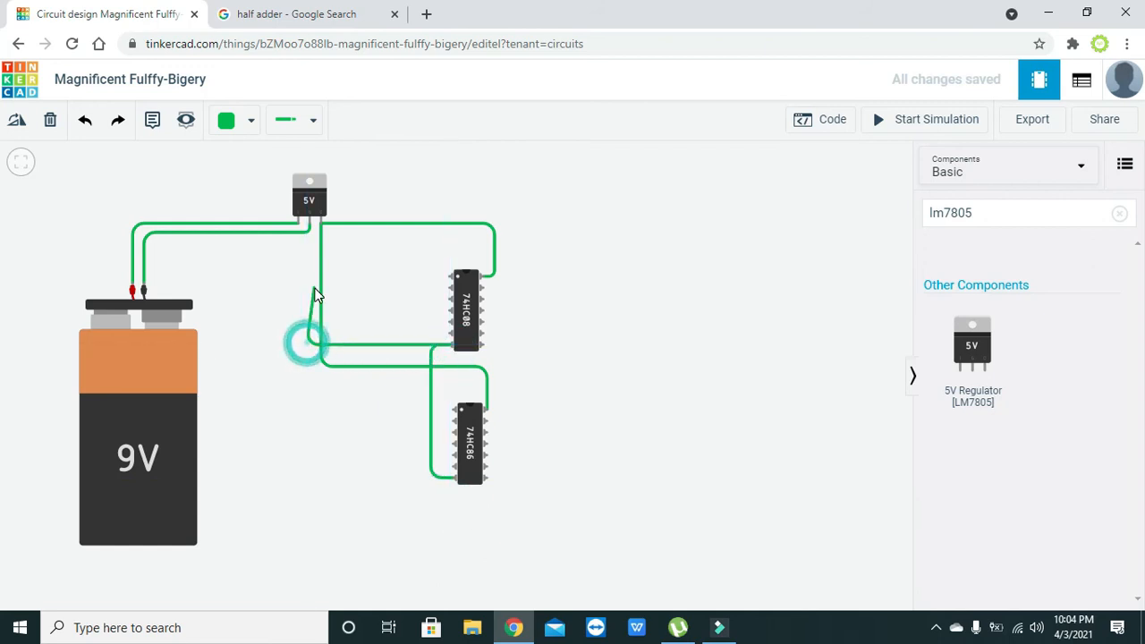
left_click(312, 224)
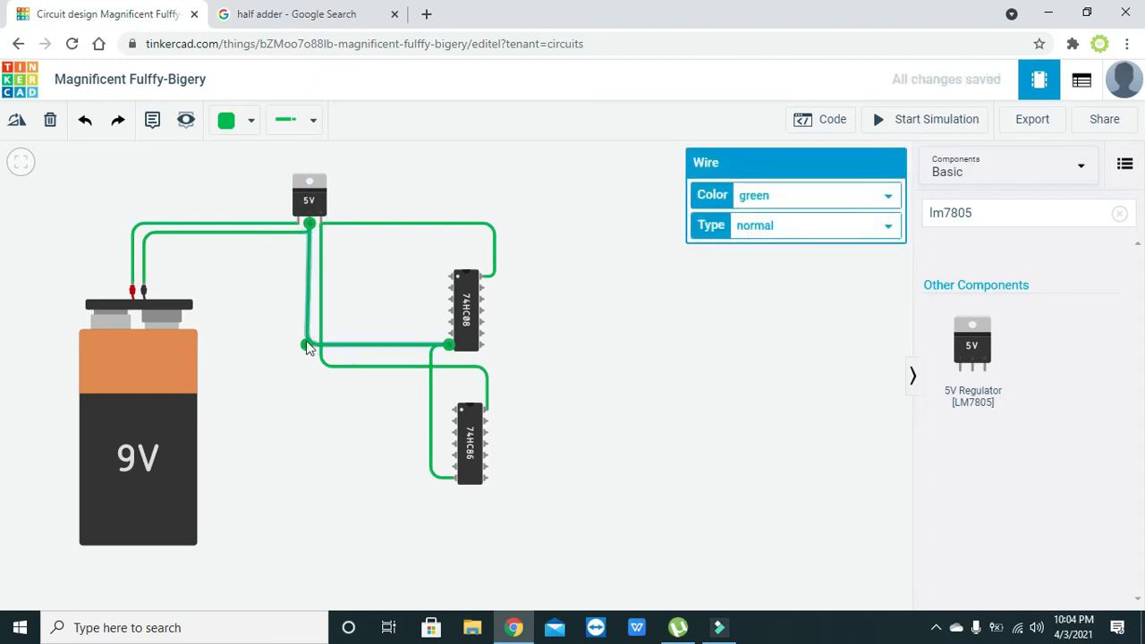
left_click(329, 419)
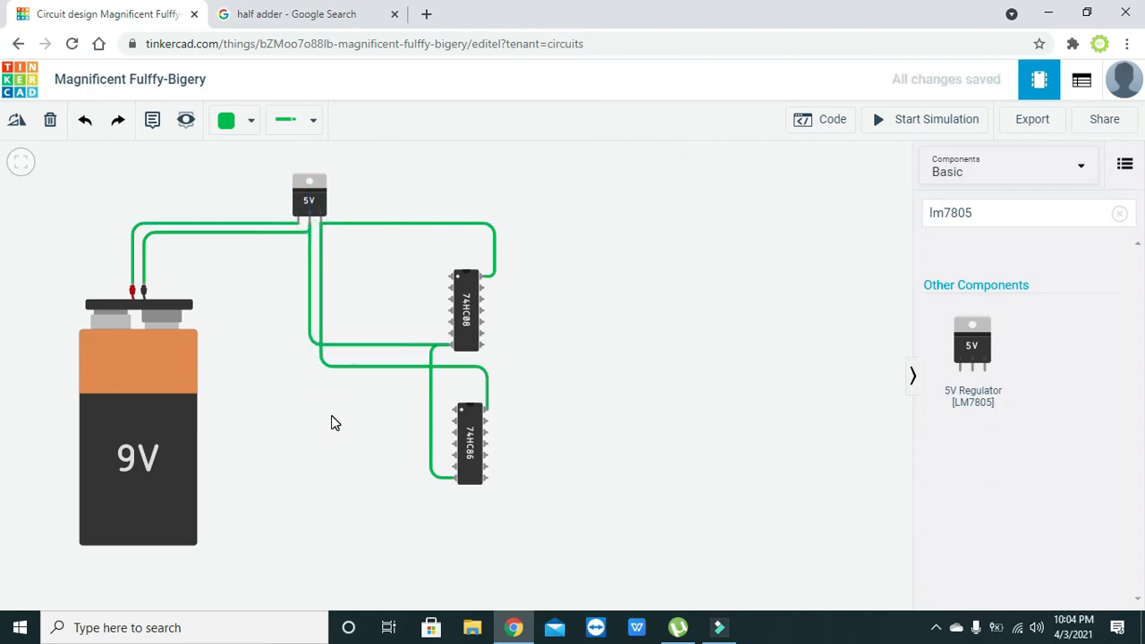
left_click(1002, 211)
key("BackSpace")
key("BackSpace")
key("BackSpace")
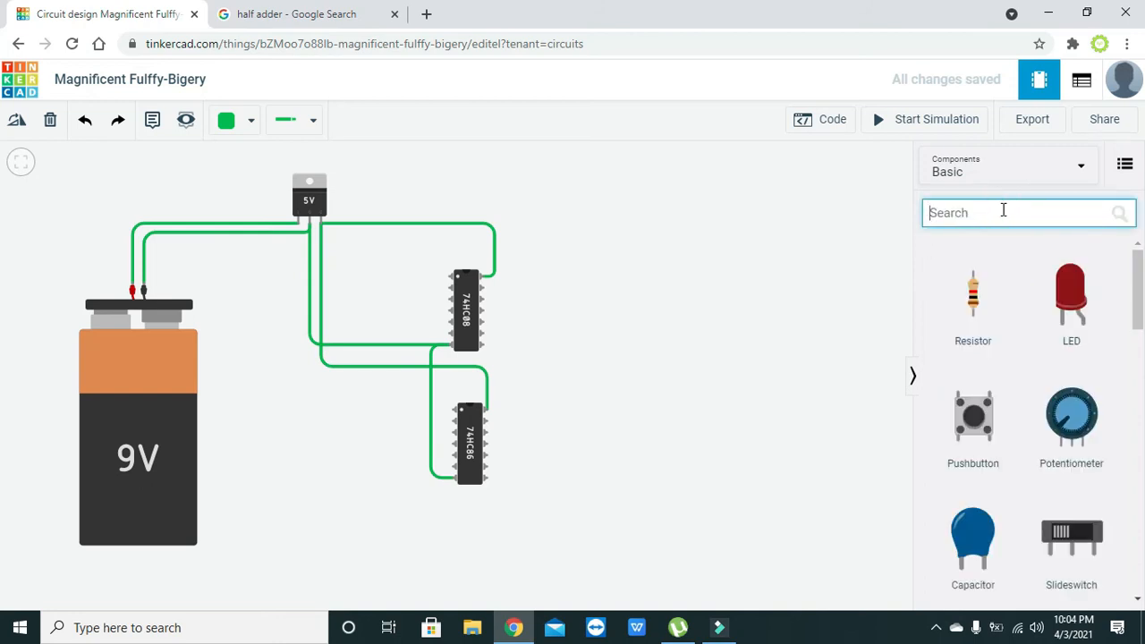
Place two DIP Switch DPST parts side by side left of the chips
left_click_drag(967, 338, 234, 437)
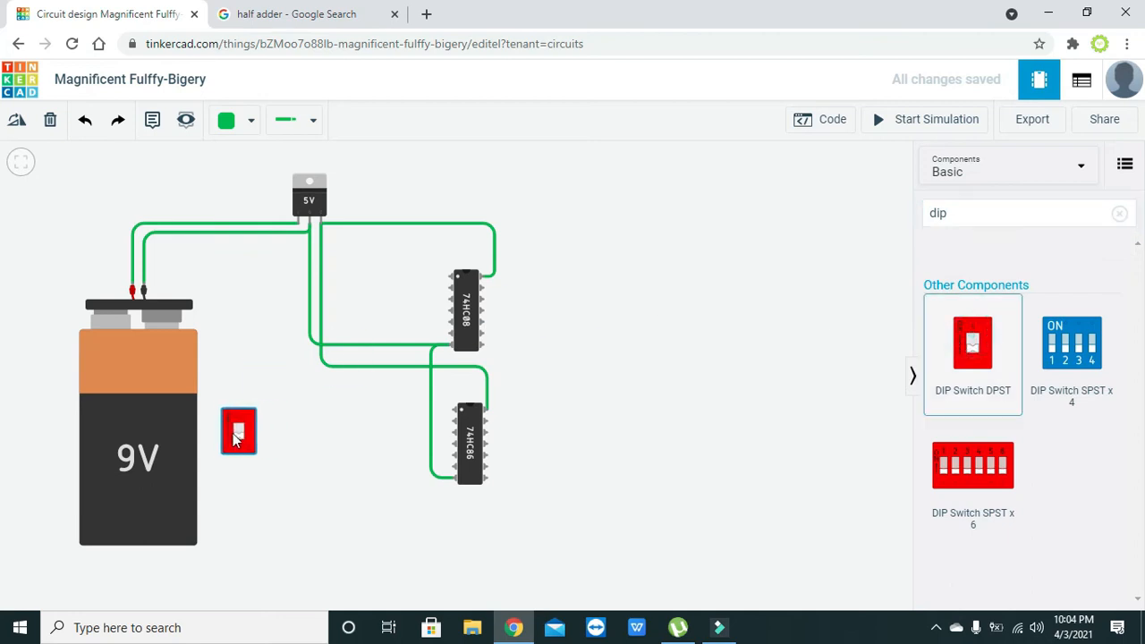
left_click(287, 432)
left_click_drag(967, 357, 289, 438)
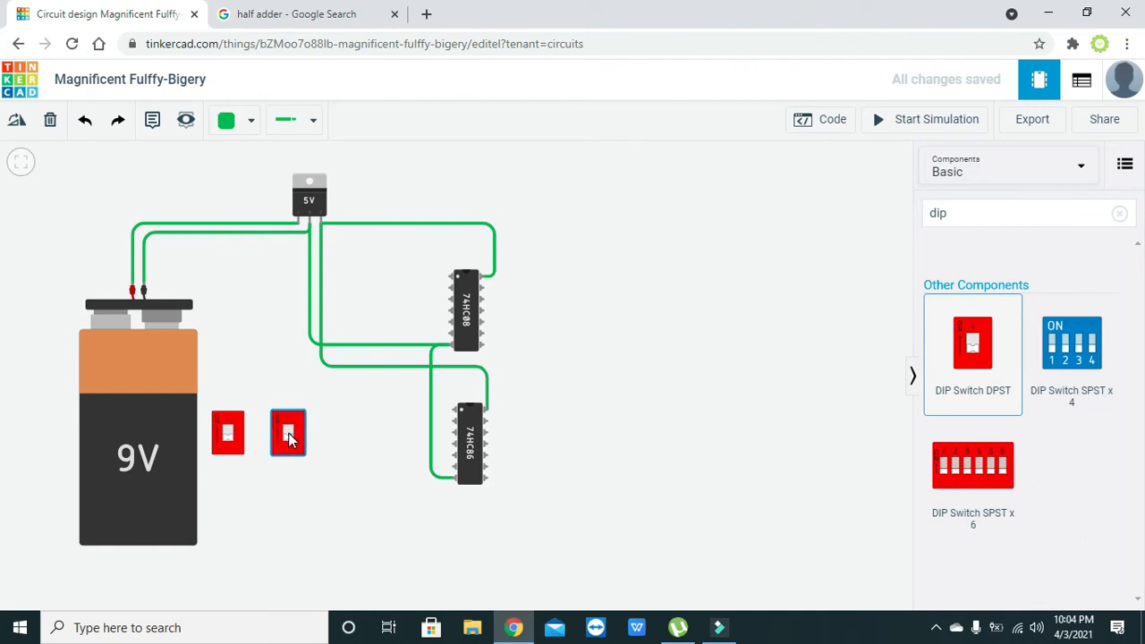
left_click(345, 454)
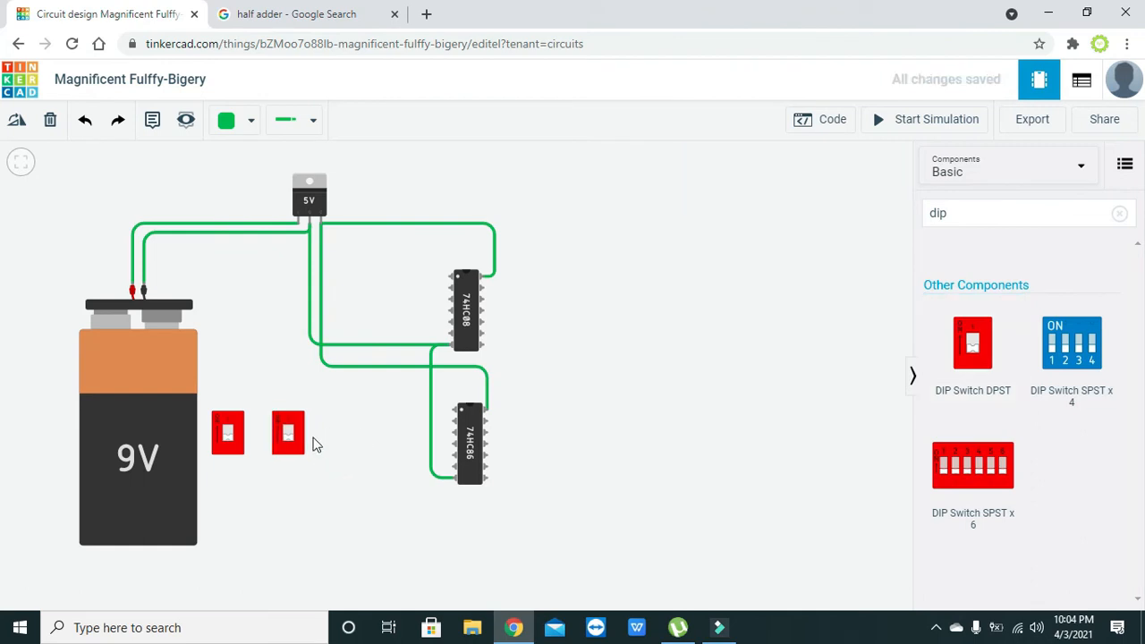
Wire a pin of the left DIP switch to the right switch's pin
left_click(220, 404)
left_click(221, 393)
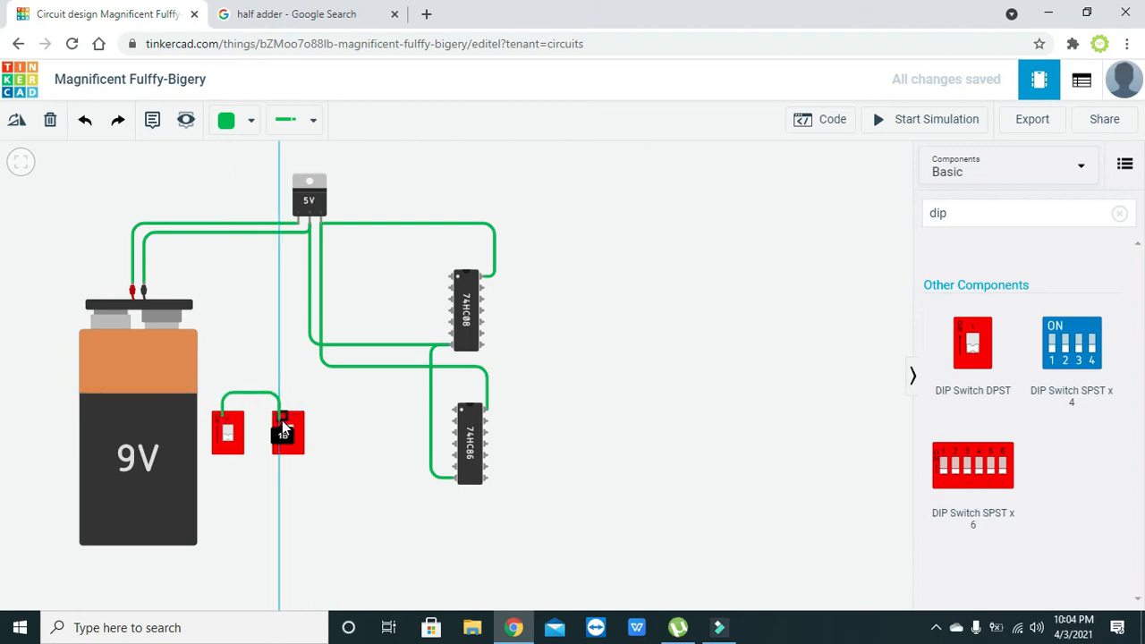
left_click(283, 414)
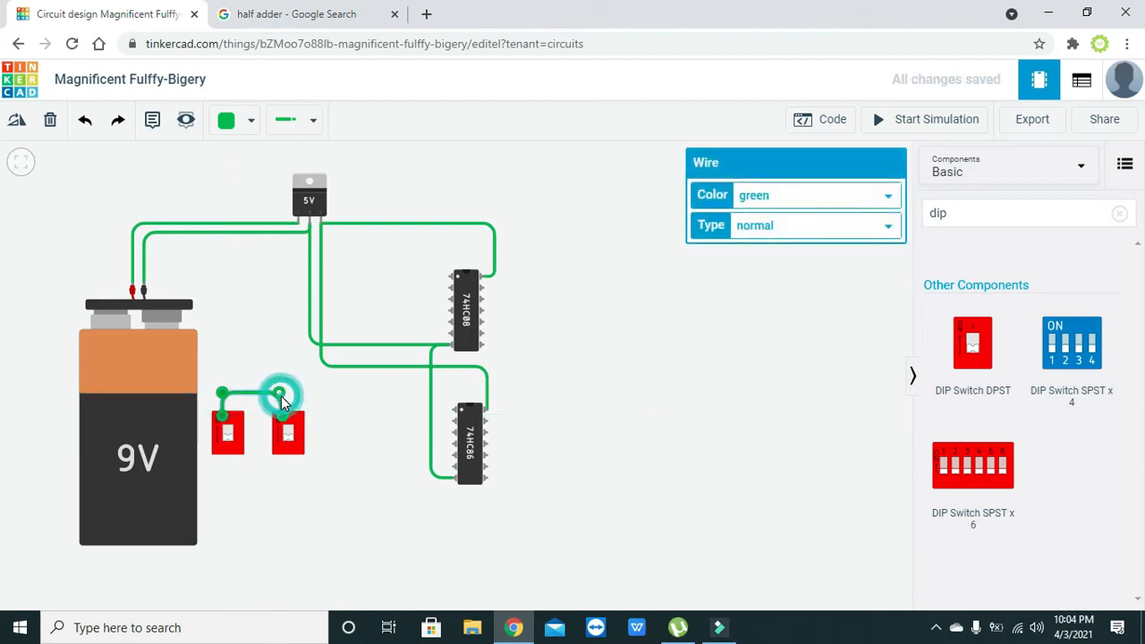
left_click(303, 398)
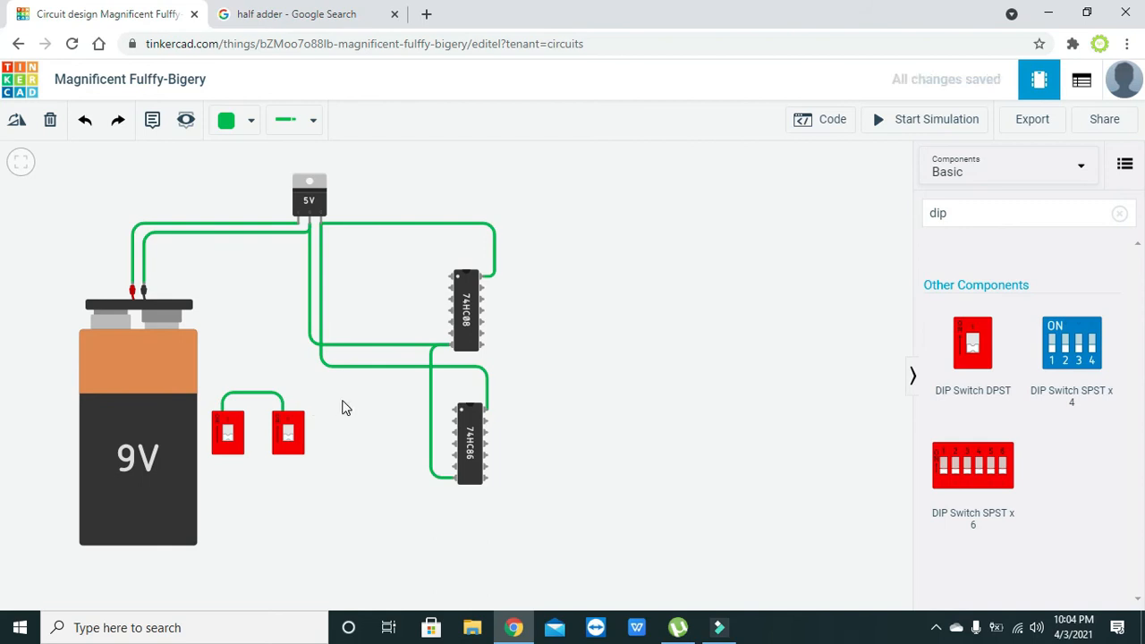
Wire the right switch's 1B terminal to the 5V output with right-angle bends
left_click(282, 418)
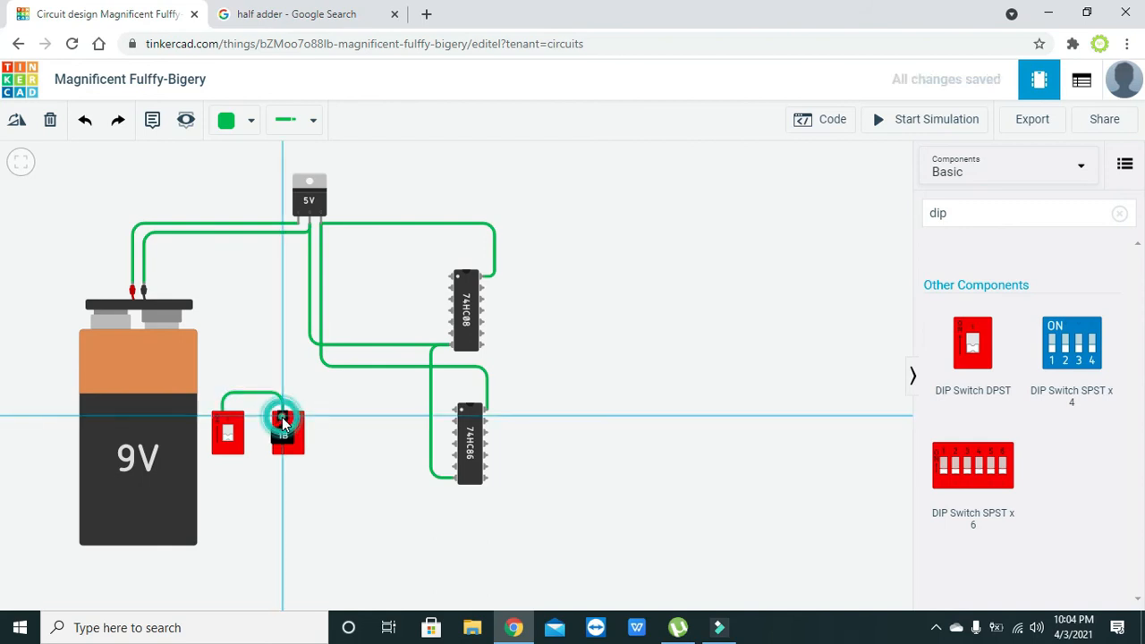
left_click(320, 221)
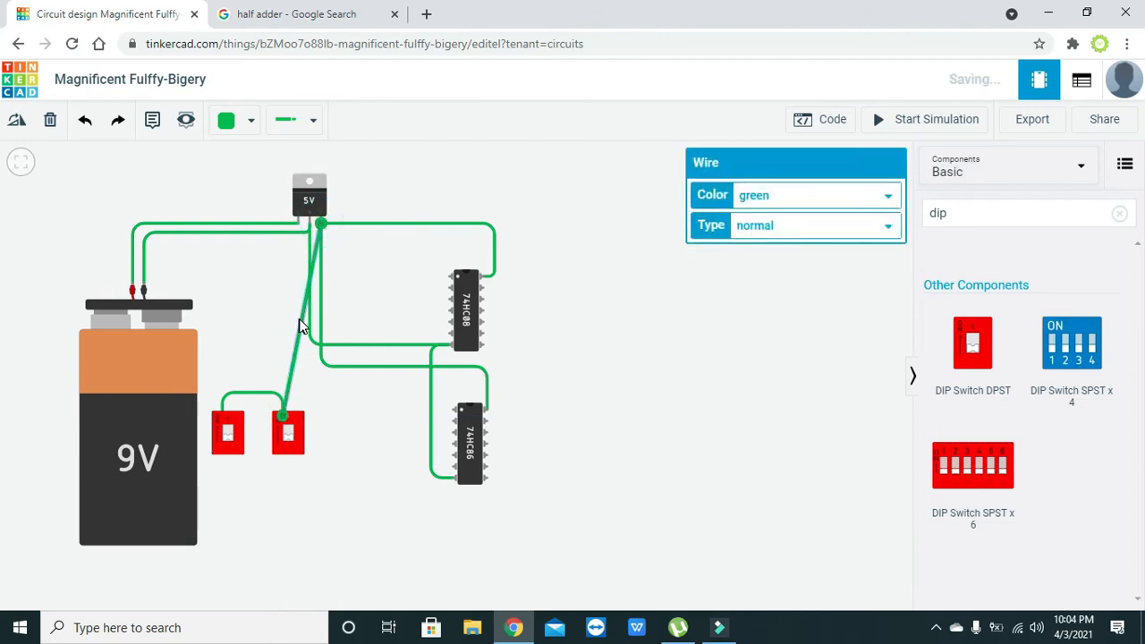
left_click_drag(300, 320, 322, 257)
left_click_drag(304, 326, 282, 257)
left_click(242, 256)
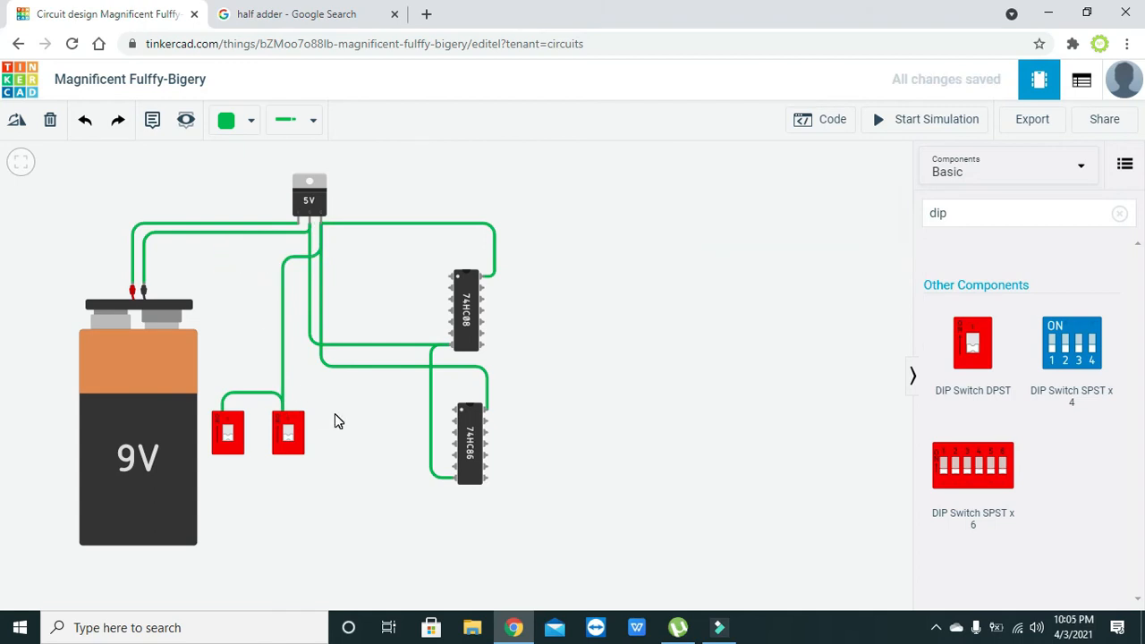
left_click(281, 452)
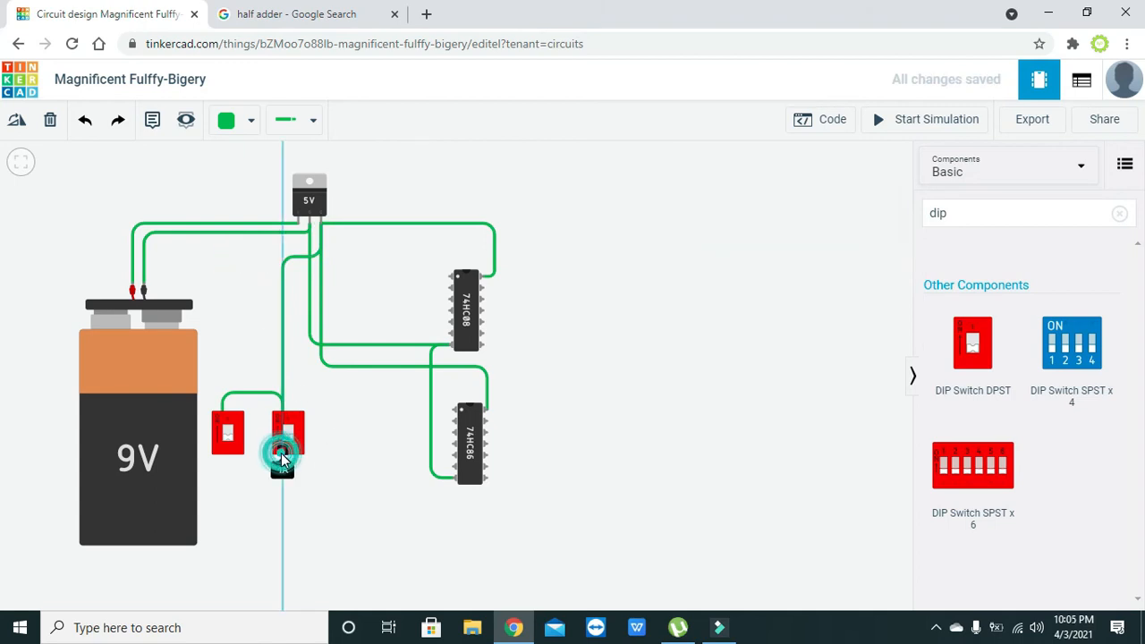
Connect the right switch to 74HC08 Input 1A and the left switch to Input 1B
left_click(450, 280)
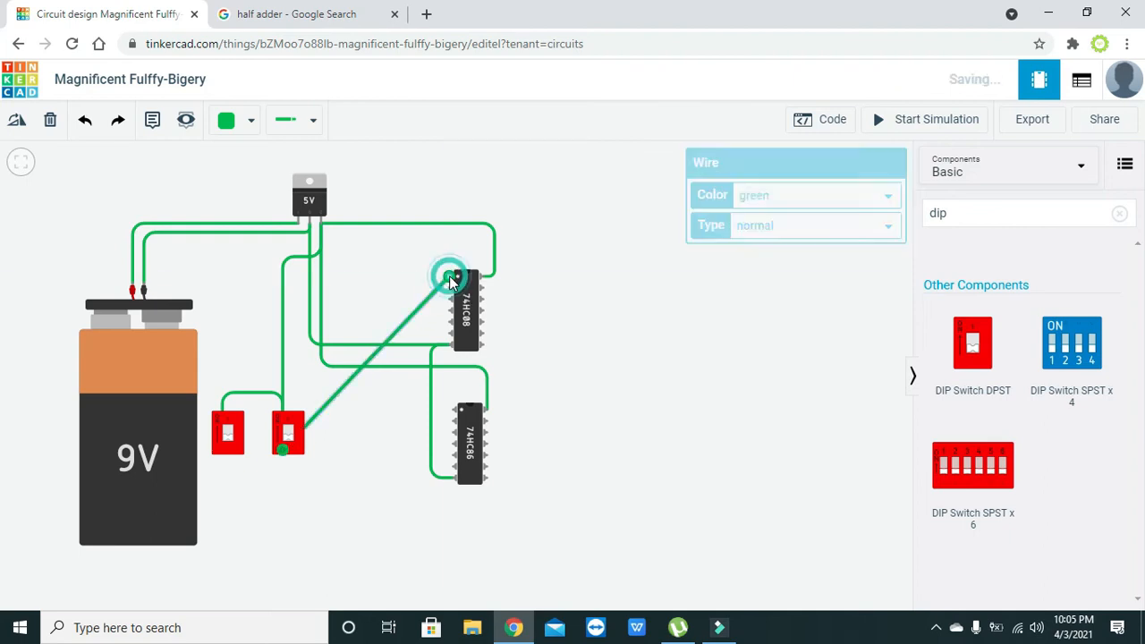
left_click(223, 455)
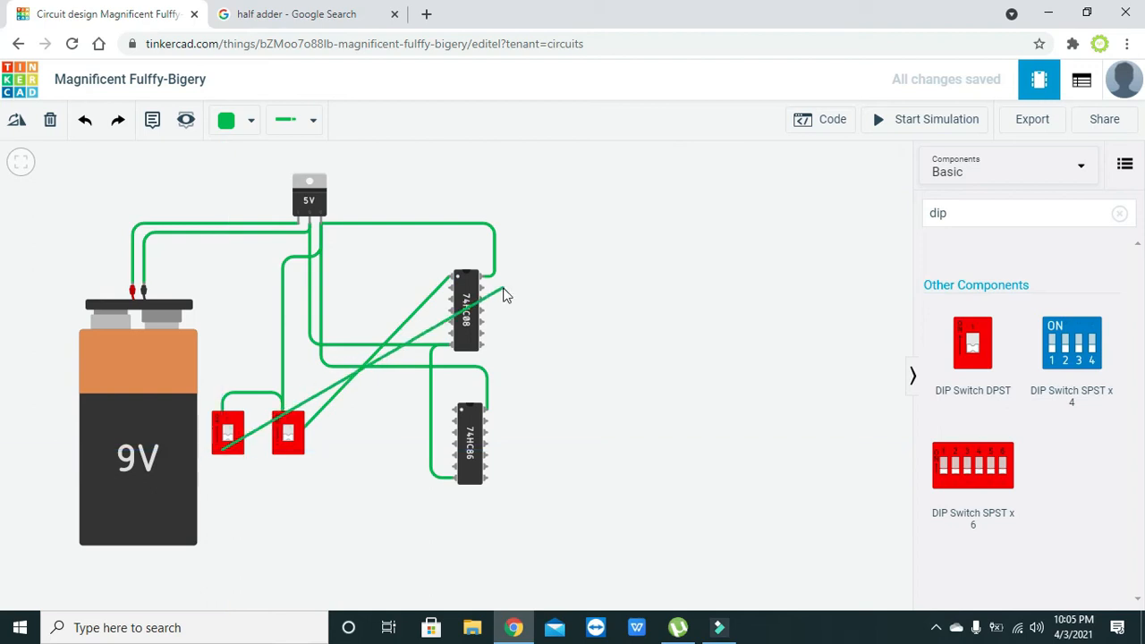
left_click(450, 287)
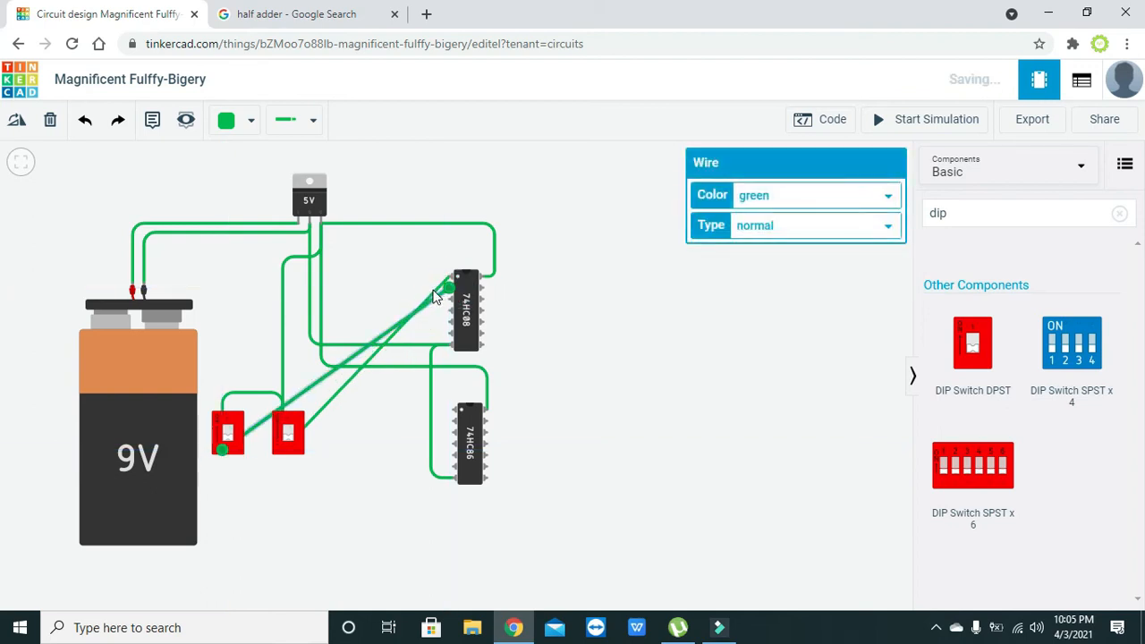
Reroute the Input 1A wire down below the switches
left_click(429, 296)
left_click_drag(428, 292, 393, 276)
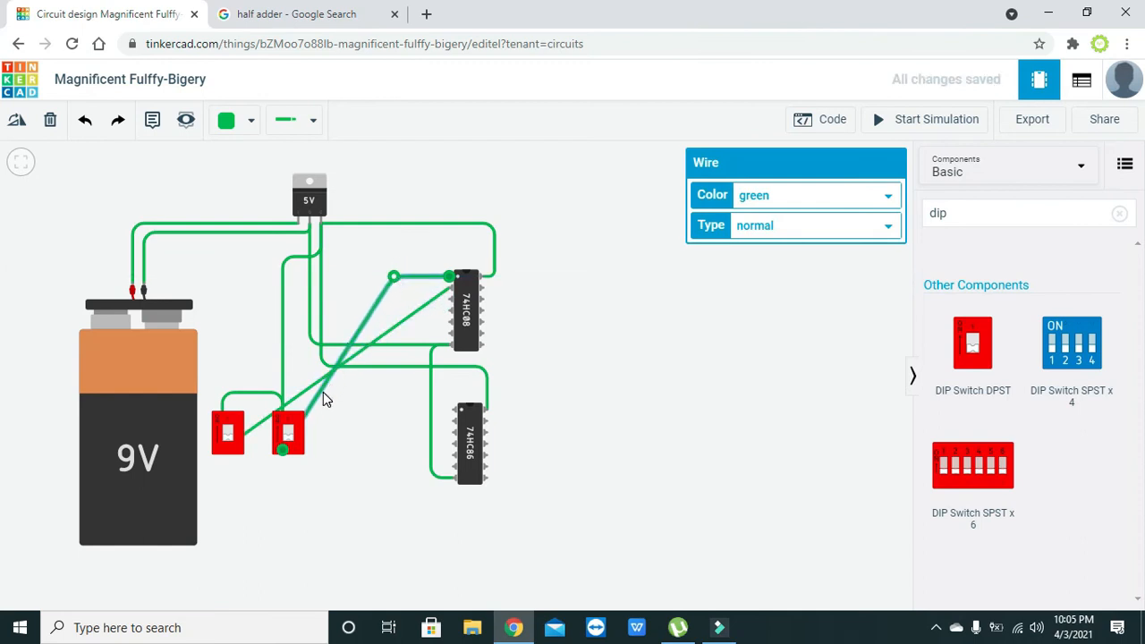
left_click_drag(323, 387, 394, 518)
left_click_drag(324, 475, 280, 521)
left_click(320, 496)
Route the Input 1B wire below the circuit with vertical segments
left_click(254, 424)
left_click_drag(255, 425, 224, 523)
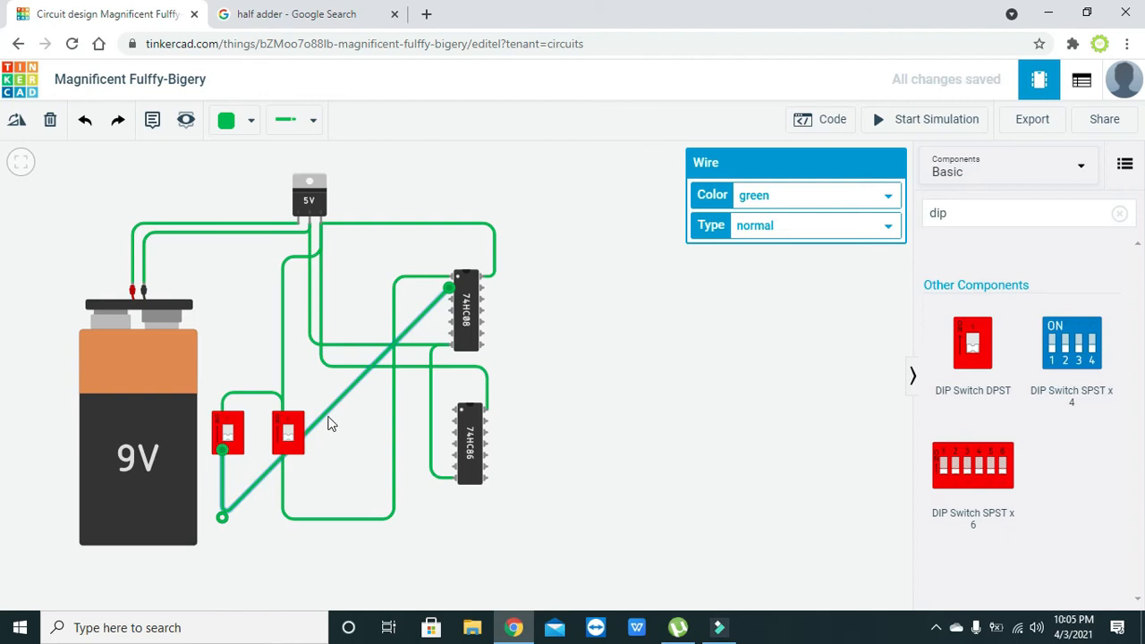
left_click_drag(327, 411, 335, 534)
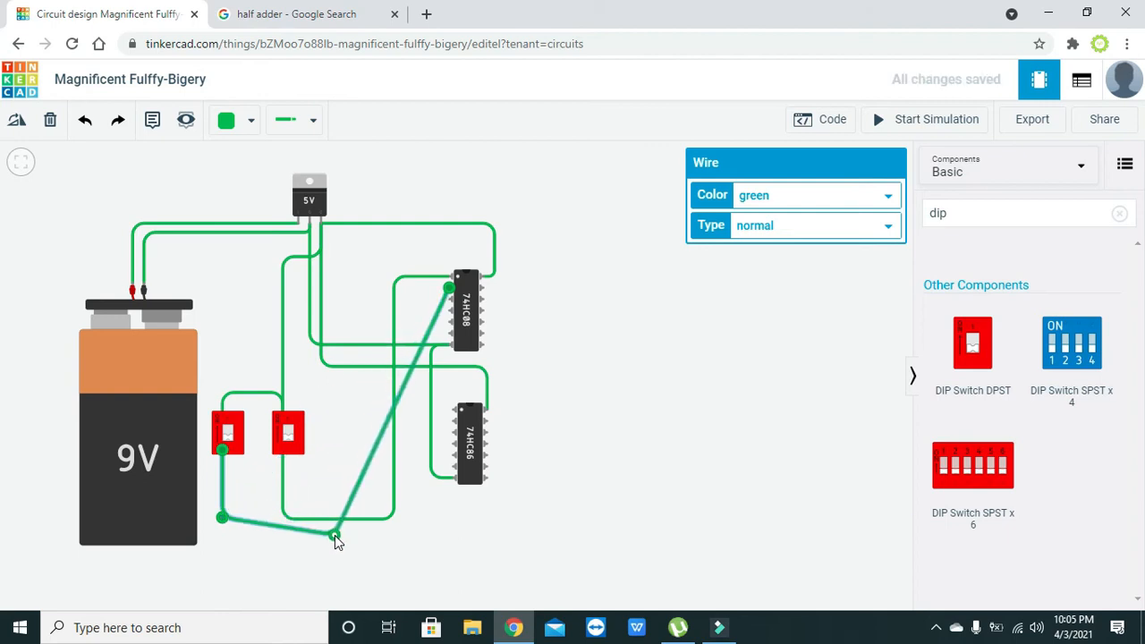
left_click_drag(222, 519, 222, 533)
left_click_drag(407, 378, 335, 379)
left_click(417, 331)
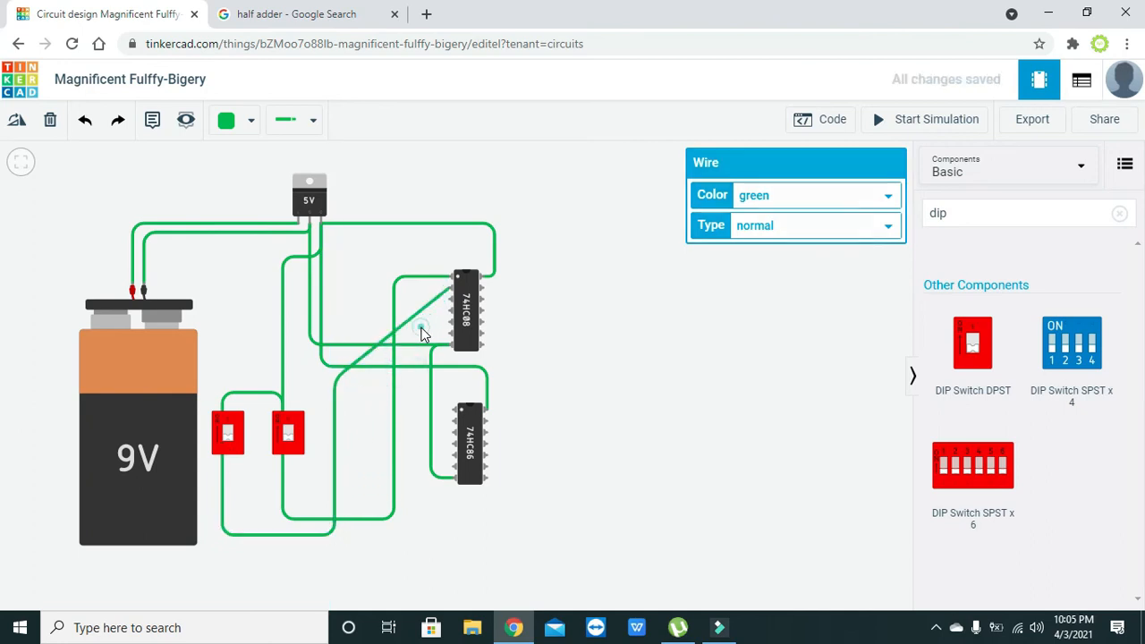
Square the remaining diagonal wire into a right angle and align its bend
left_click(403, 320)
left_click_drag(402, 320, 337, 287)
left_click(360, 323)
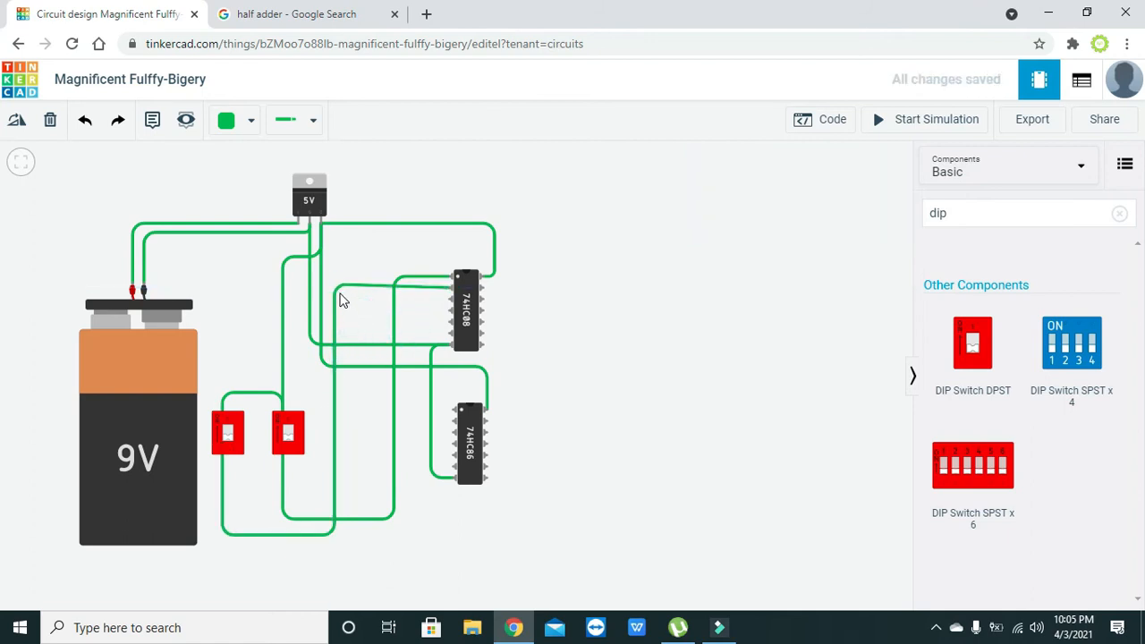
left_click(338, 288)
left_click_drag(337, 288, 337, 289)
left_click(360, 309)
Search 'led' and place two red LEDs to the right of the chips, one beside the 74HC08
left_click(967, 223)
key("BackSpace")
key("BackSpace")
key("BackSpace")
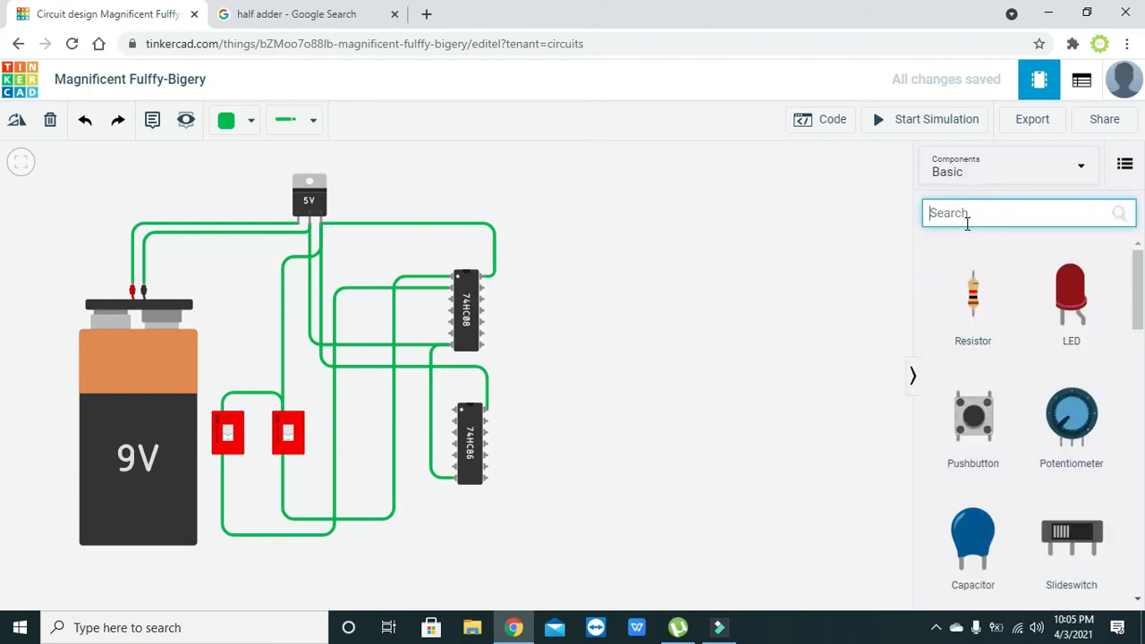
type("led")
left_click_drag(973, 299, 679, 268)
left_click_drag(984, 318, 613, 376)
left_click_drag(687, 253, 611, 248)
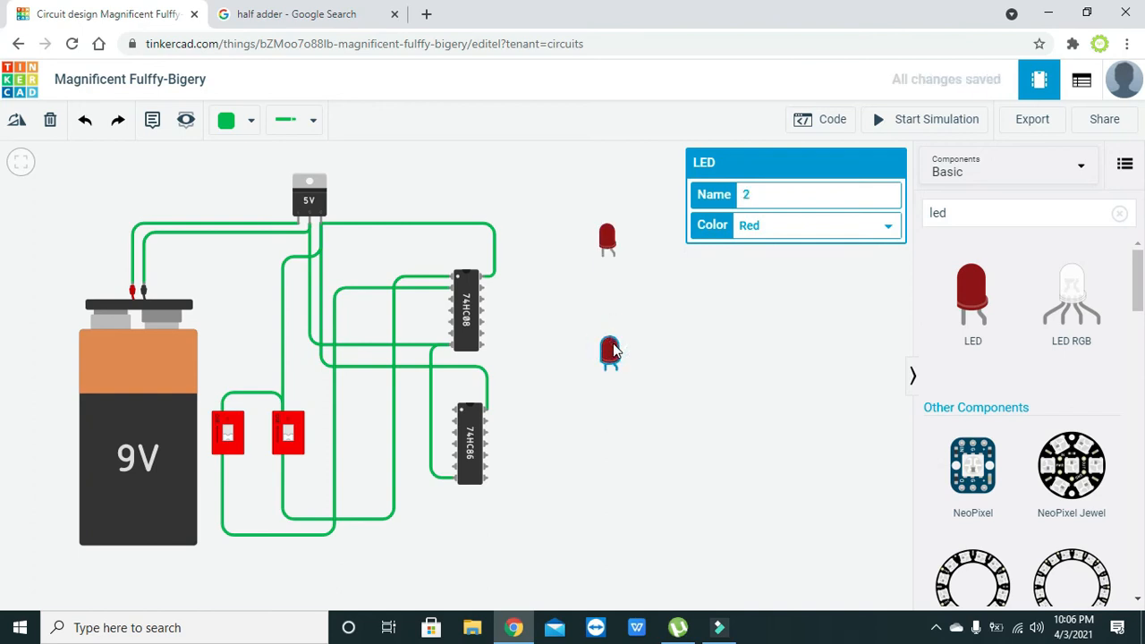
left_click_drag(613, 349, 614, 354)
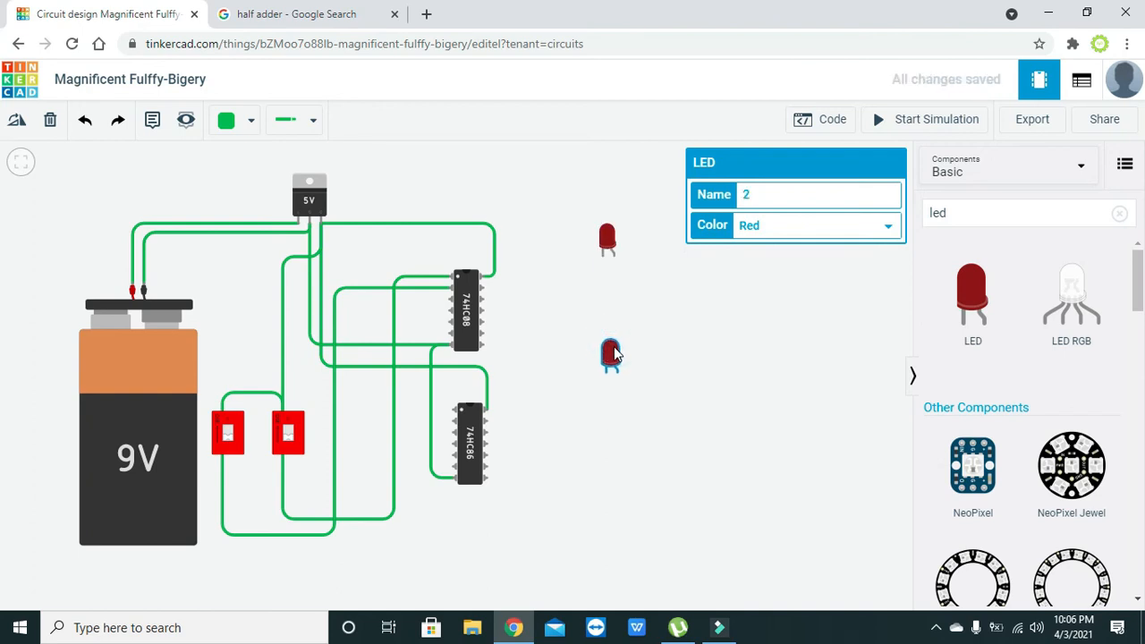
left_click(674, 354)
Search 'resistor' and place one resistor below each LED
double_click(963, 212)
key("BackSpace")
type("res")
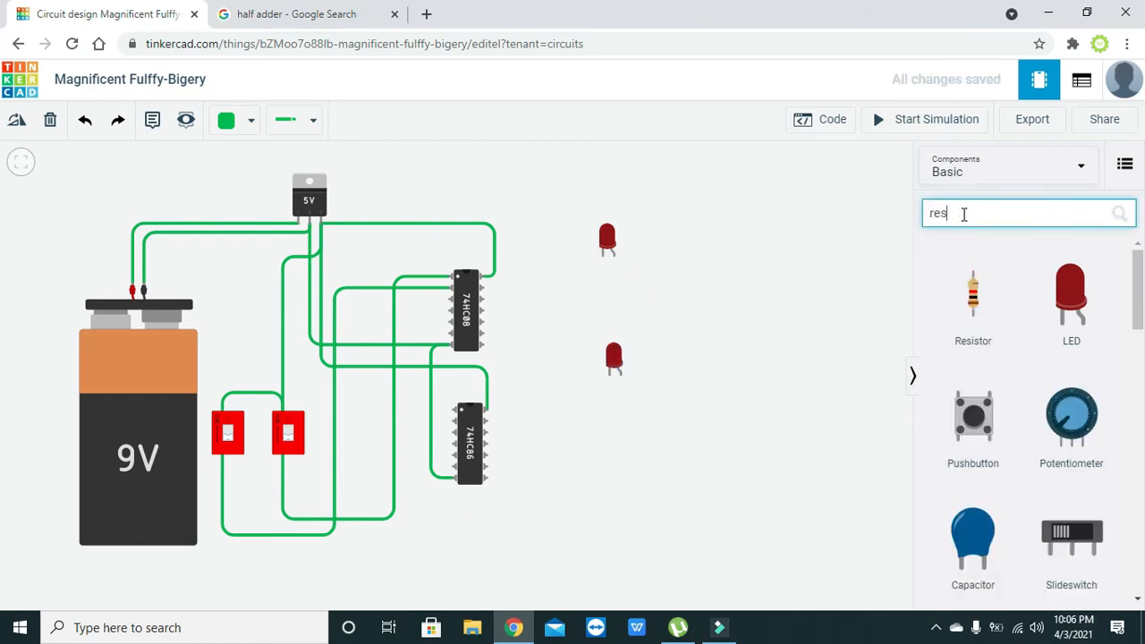
type("istor")
left_click_drag(971, 295, 602, 290)
left_click(652, 304)
left_click_drag(971, 288, 612, 408)
left_click(636, 406)
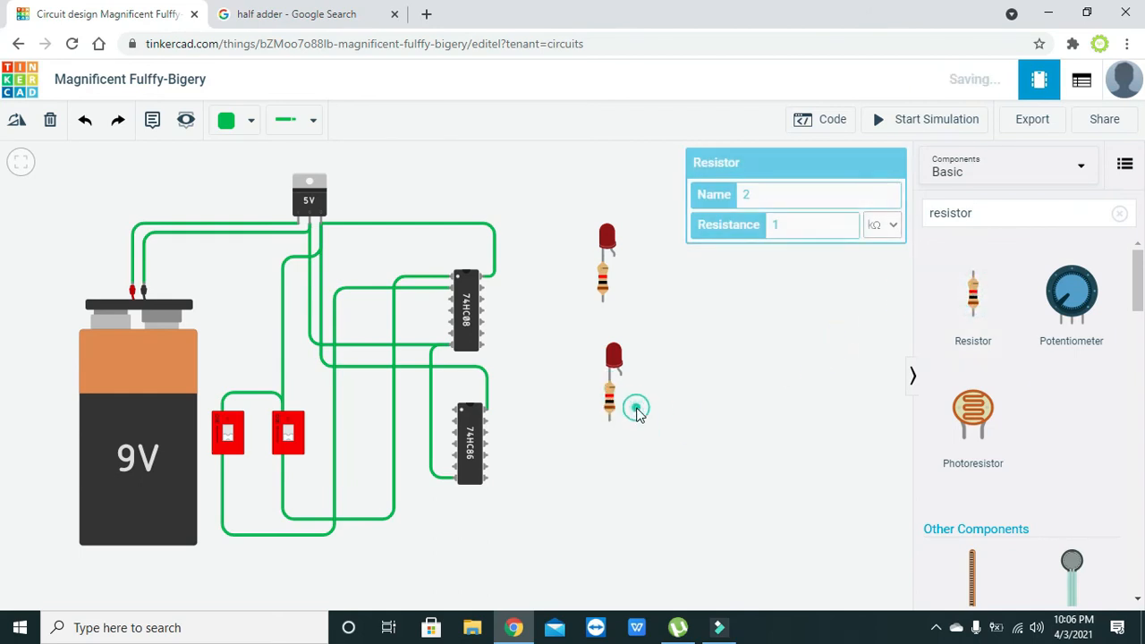
Edit the upper resistor's resistance value and set its unit to Ω
left_click(605, 277)
left_click(797, 224)
type("00")
left_click(876, 225)
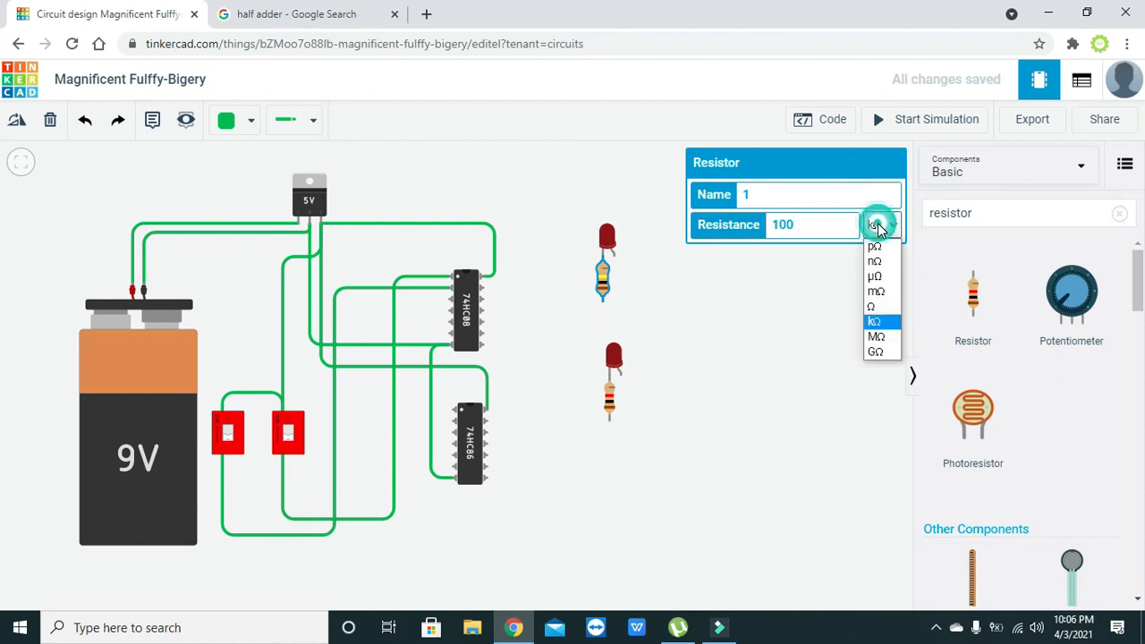
left_click(876, 302)
left_click(808, 347)
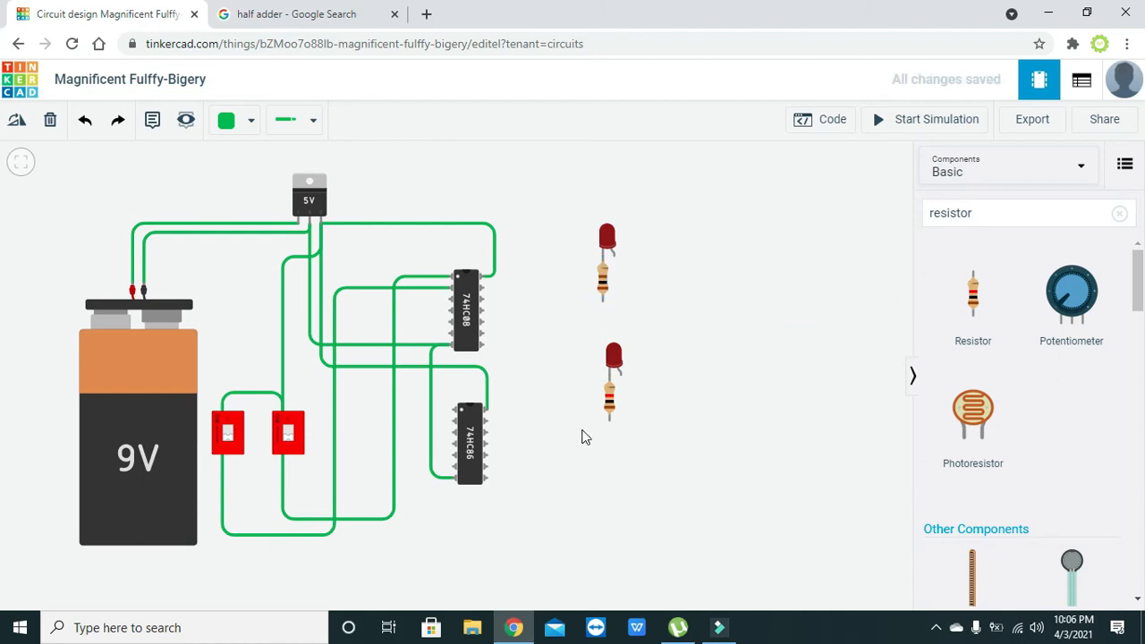
Set the lower resistor's resistance unit to Ω as well
left_click(608, 404)
left_click(890, 223)
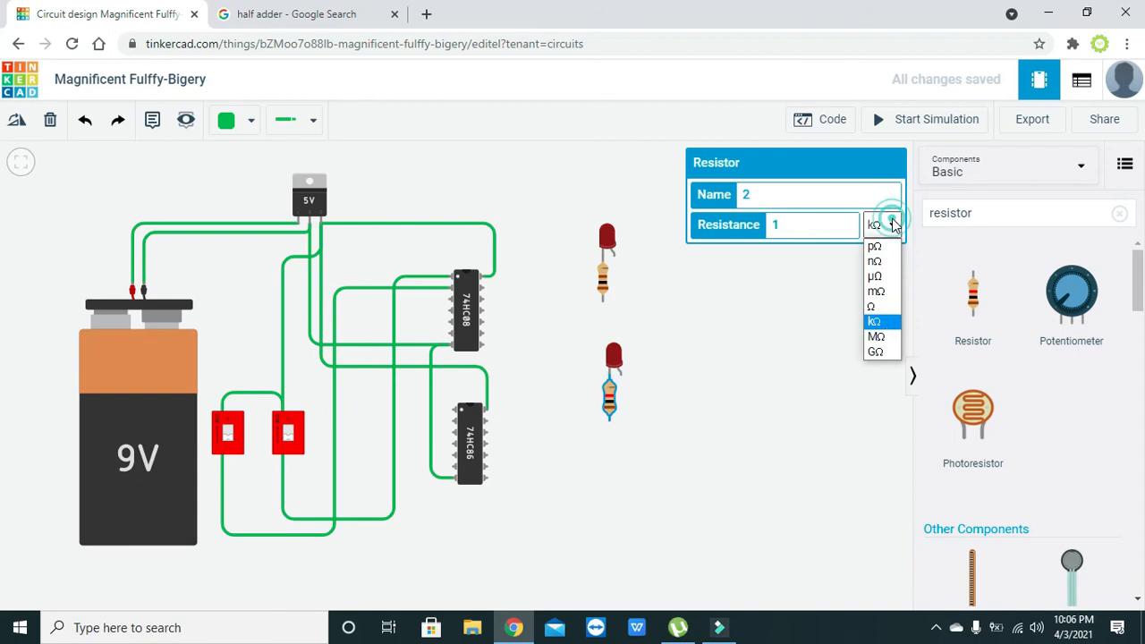
left_click(876, 308)
left_click(796, 221)
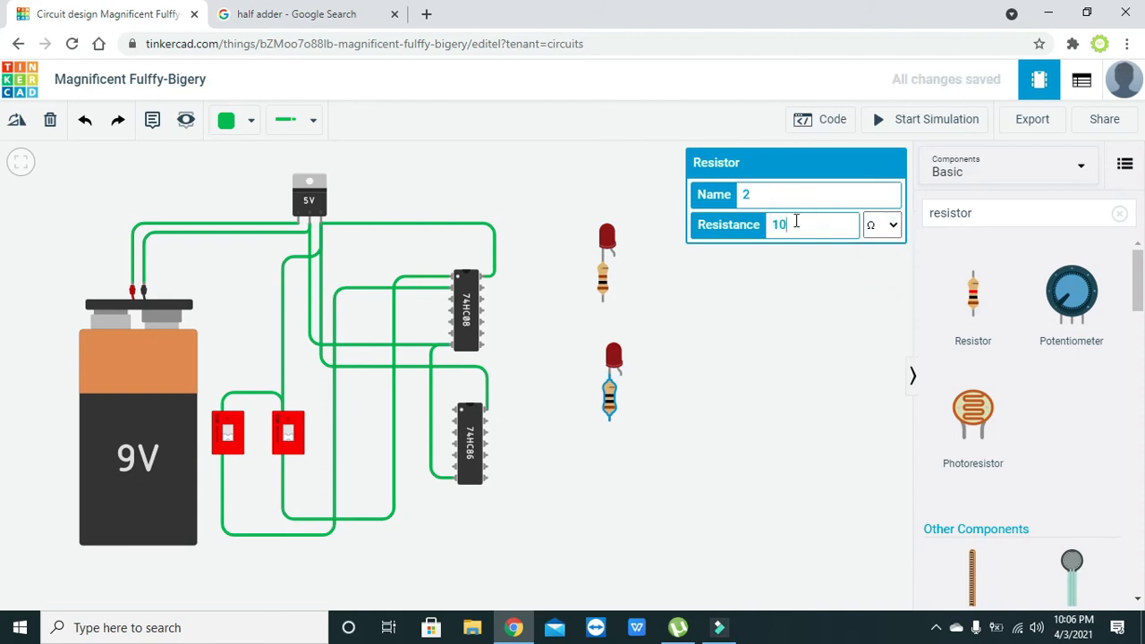
left_click(700, 283)
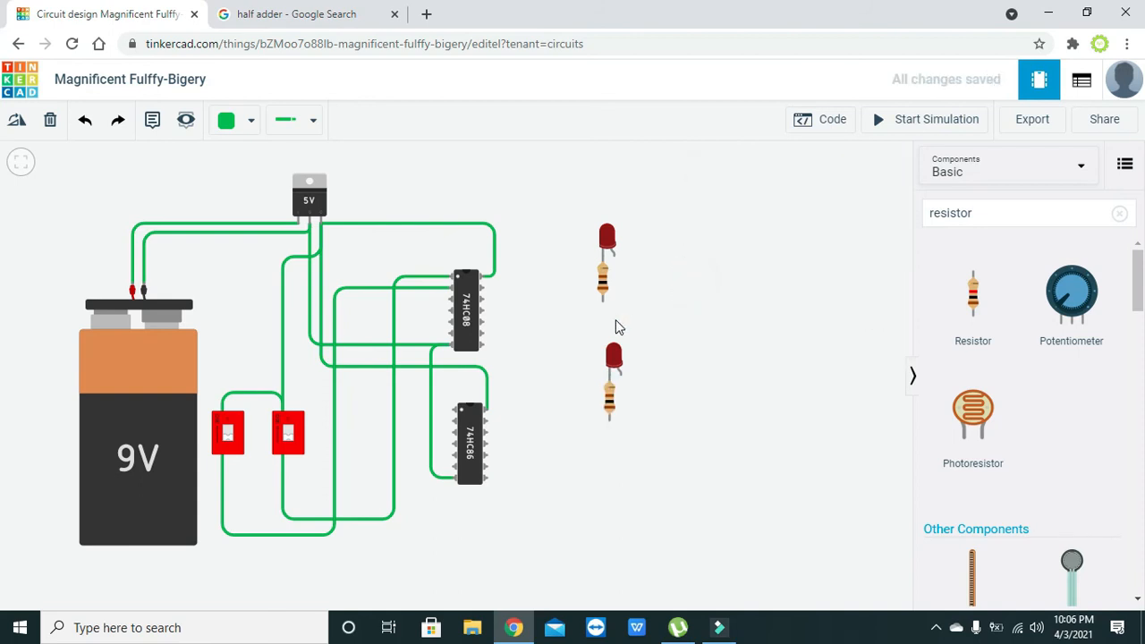
Wire the lower resistor to the 74HC86's Output 1 with a right-angle corner
left_click(612, 431)
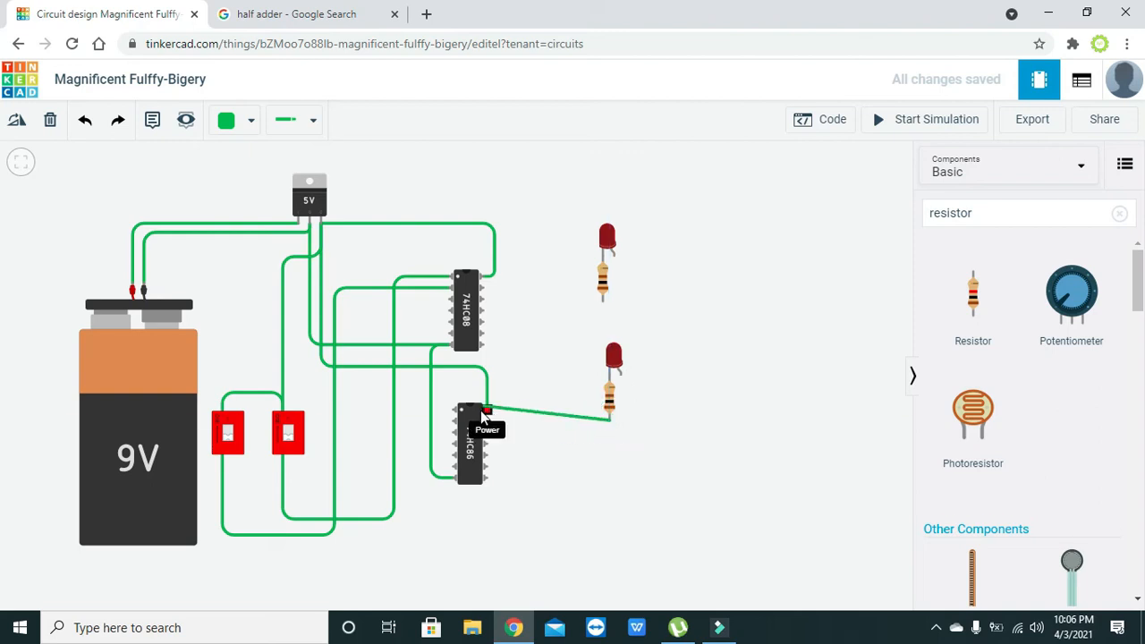
left_click(455, 434)
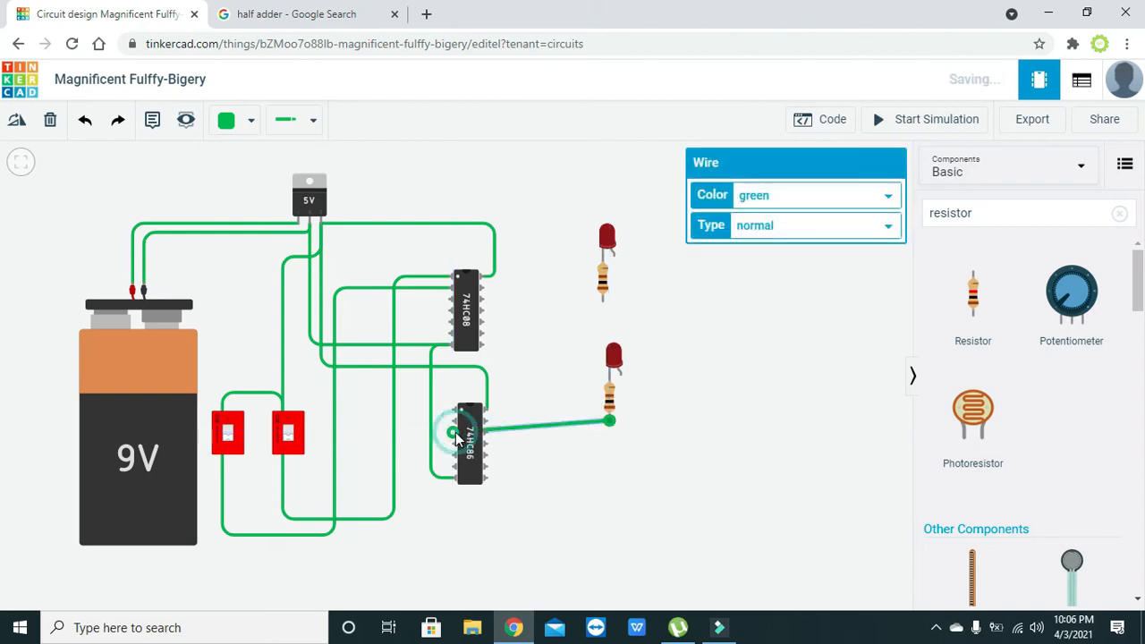
double_click(587, 423)
left_click_drag(587, 423, 611, 433)
left_click(685, 459)
Wire the upper resistor to the 74HC08 output and shift that resistor and LED up slightly
left_click(603, 298)
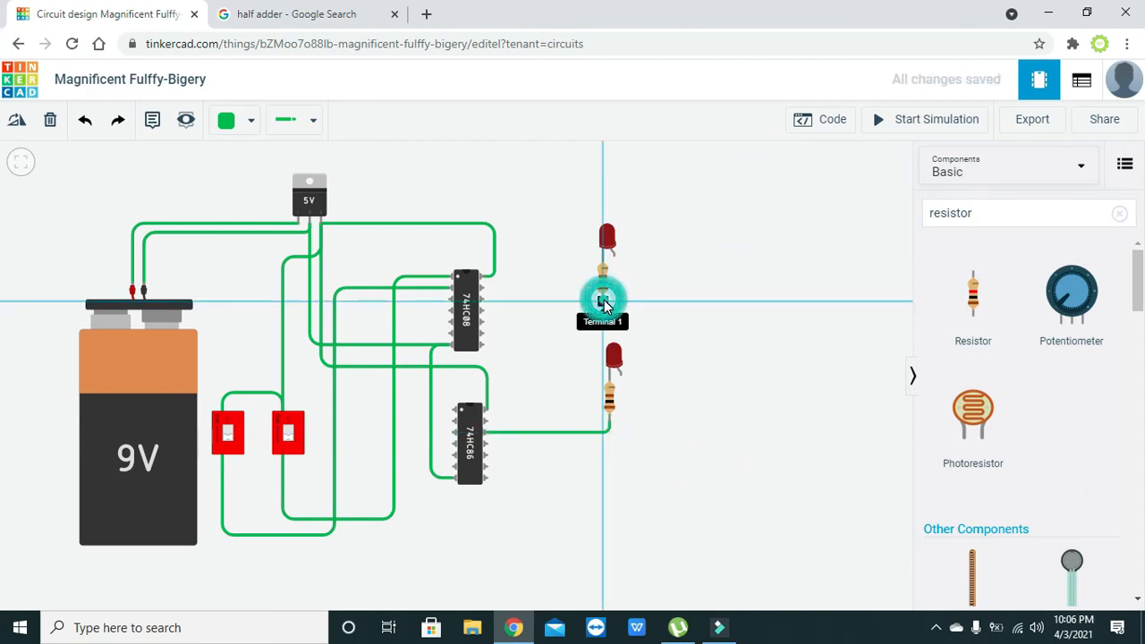
left_click(449, 298)
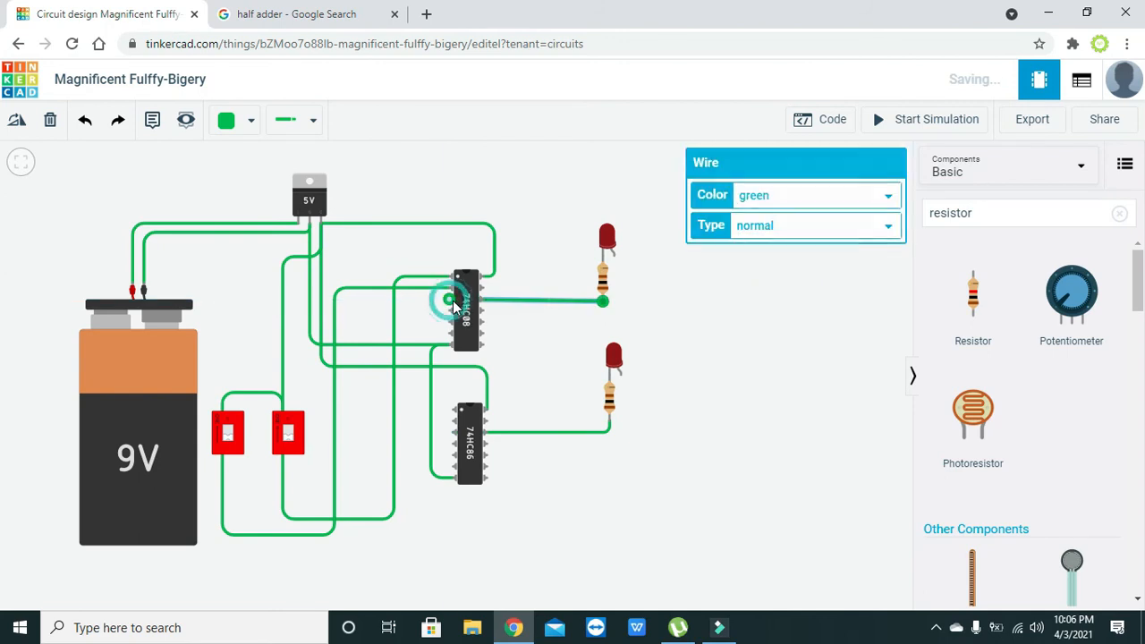
left_click(603, 285)
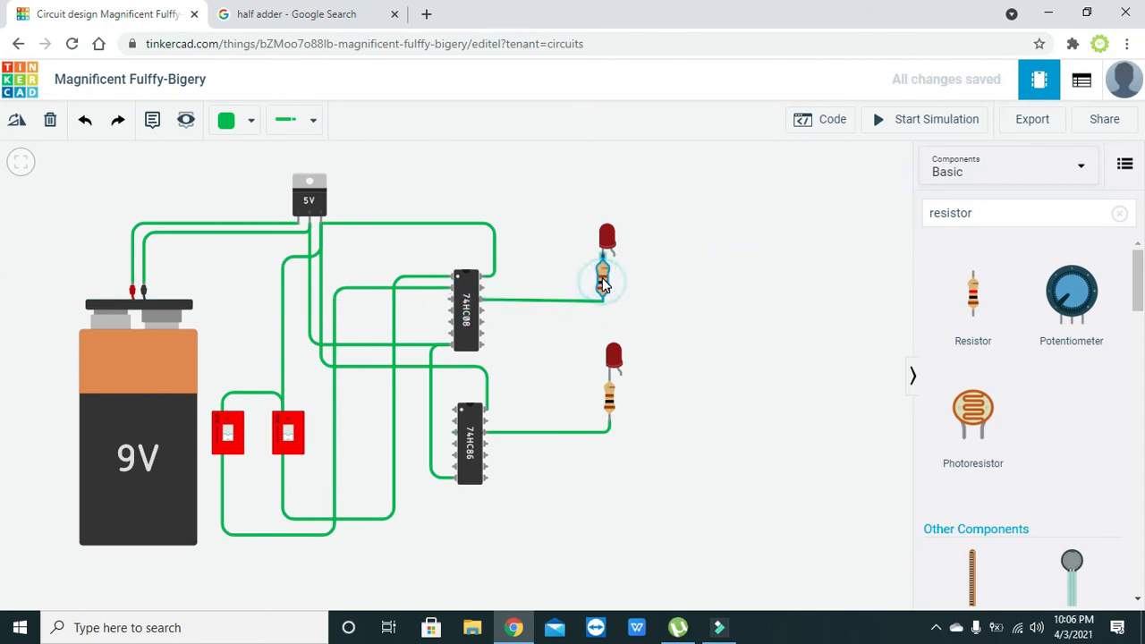
left_click(602, 284)
left_click_drag(602, 280, 606, 226)
left_click_drag(600, 294, 605, 299)
left_click(631, 304)
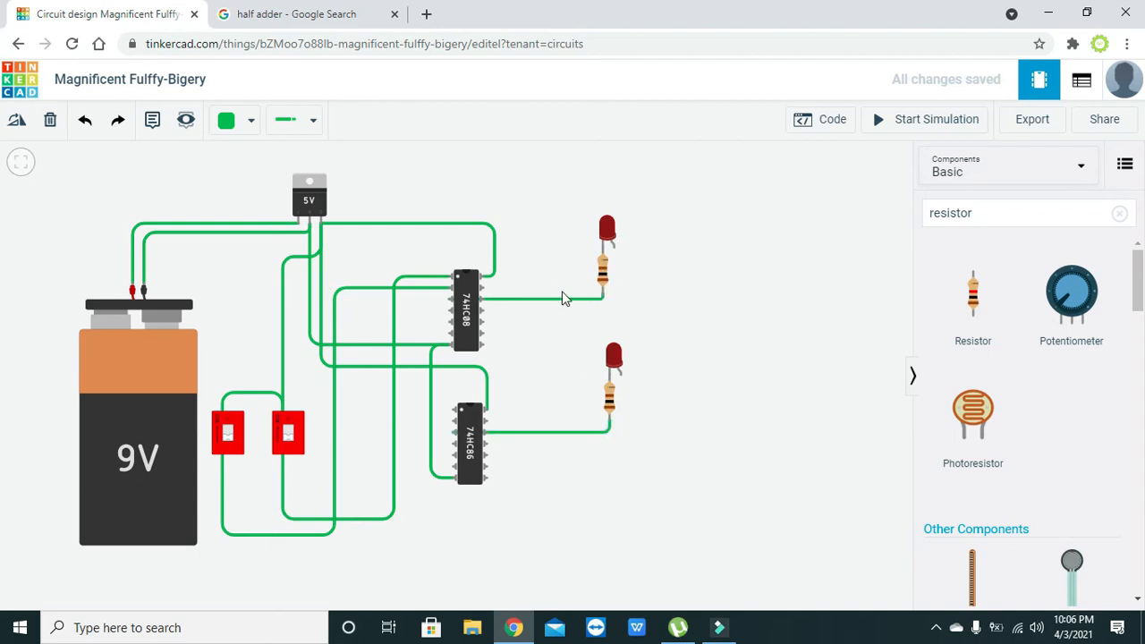
Delete both chip-to-resistor wires
left_click(533, 298)
key("Delete")
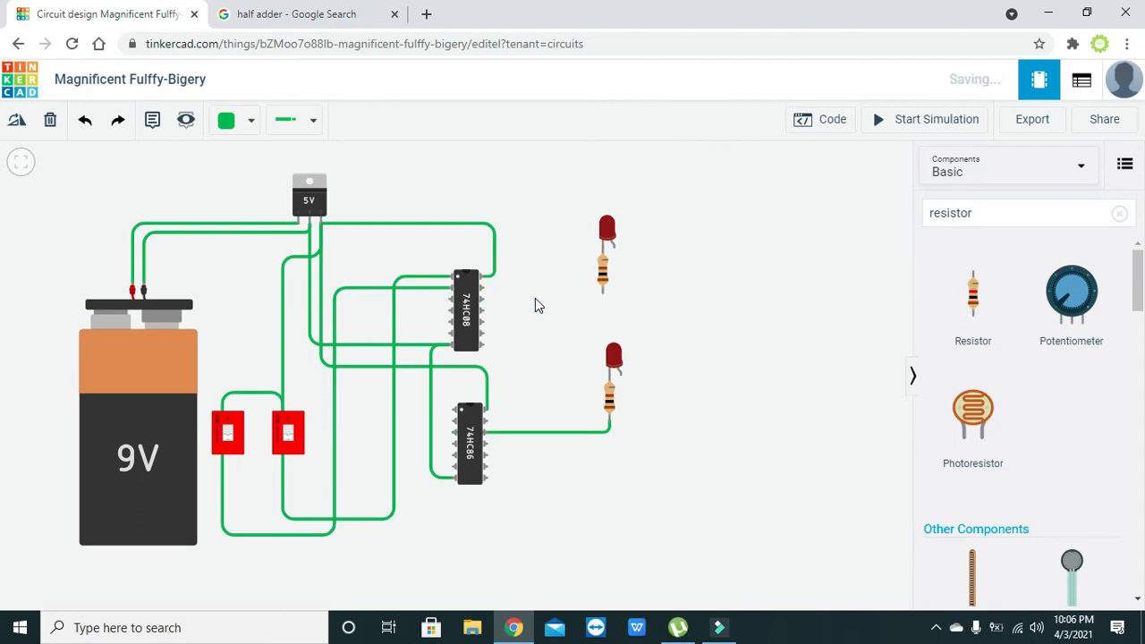
left_click(579, 437)
key("Delete")
Join the lower resistor to the upper resistor with a bent wire
left_click(608, 419)
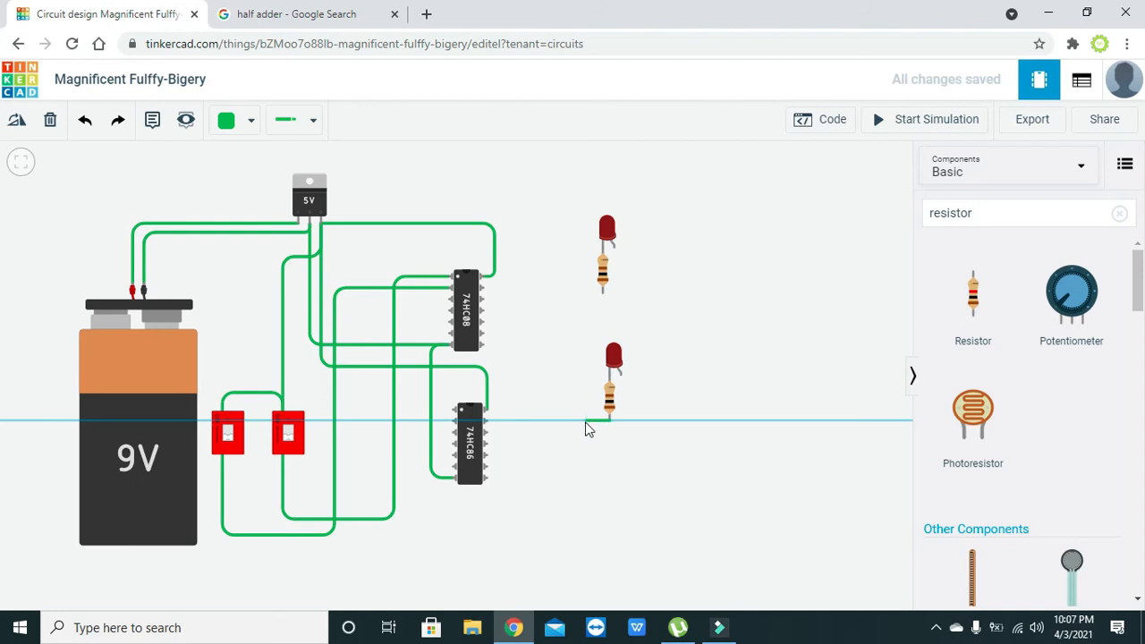
left_click(582, 419)
left_click(579, 294)
left_click(603, 292)
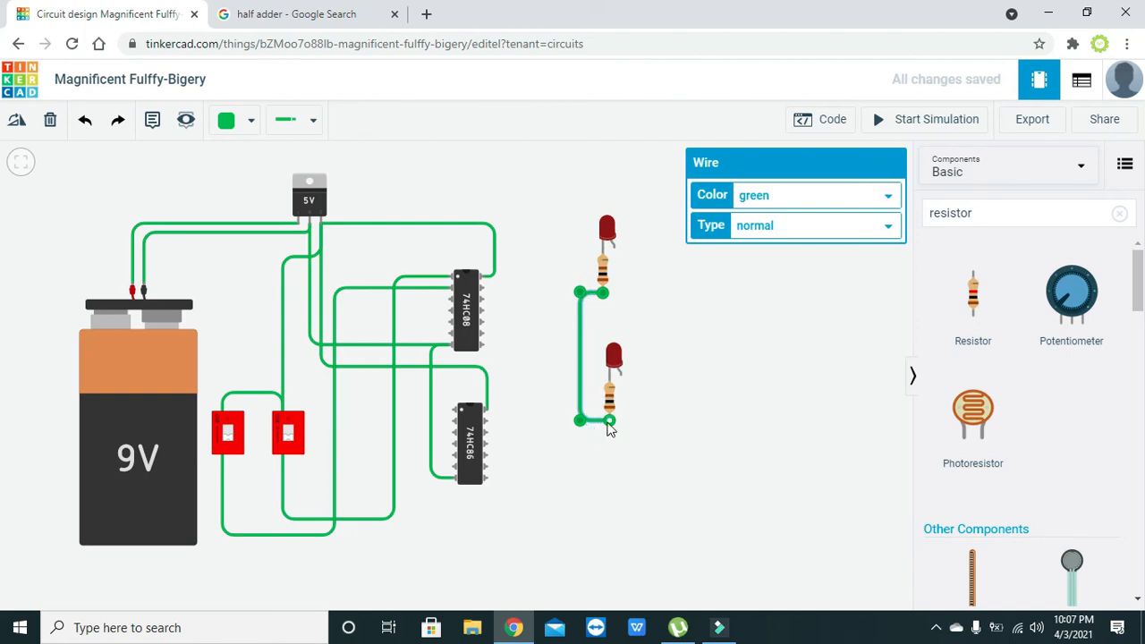
left_click(636, 475)
Wire the lower resistor to the 74HC86 ground pin, routing it squarely beneath
left_click(610, 417)
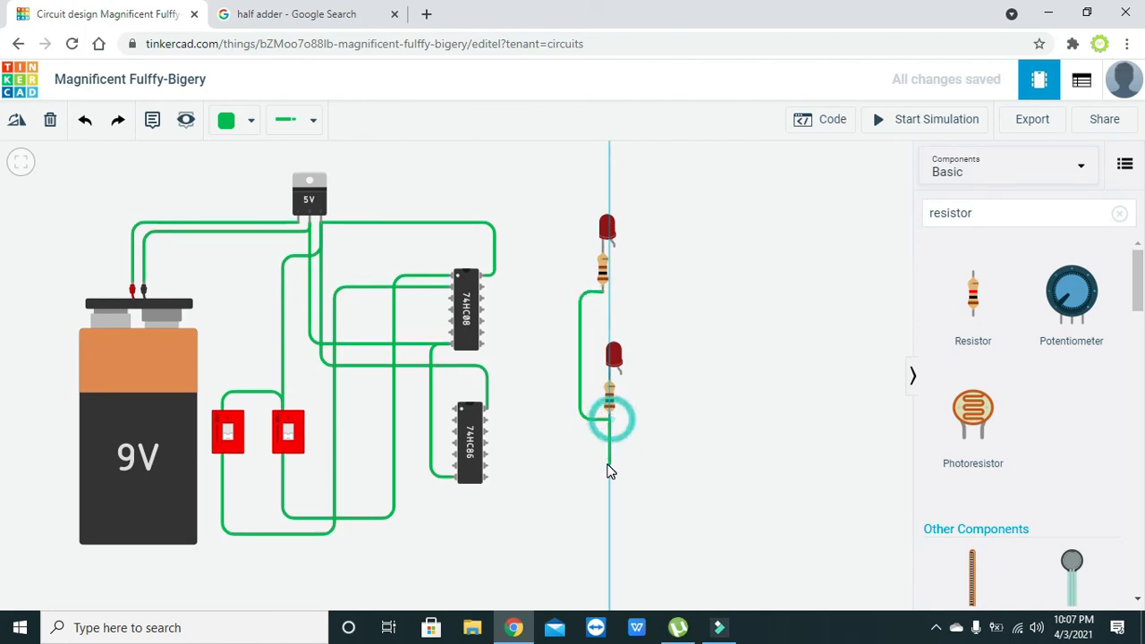
left_click(455, 477)
left_click(543, 452)
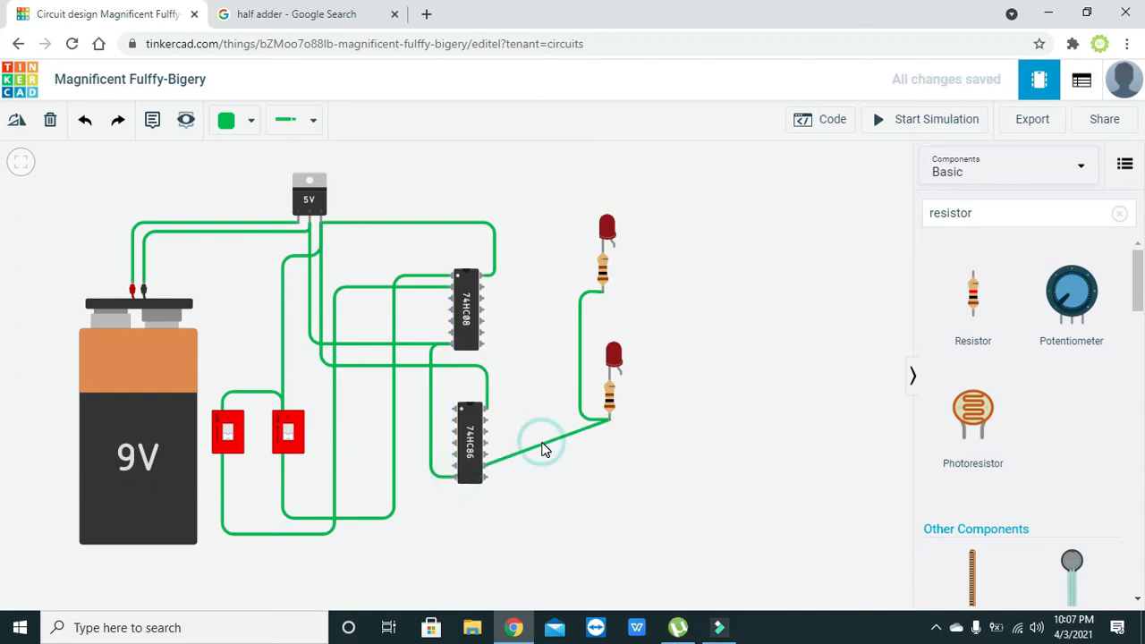
left_click(544, 447)
left_click_drag(543, 449, 609, 524)
left_click_drag(507, 503, 452, 534)
left_click_drag(609, 524, 610, 535)
left_click(714, 525)
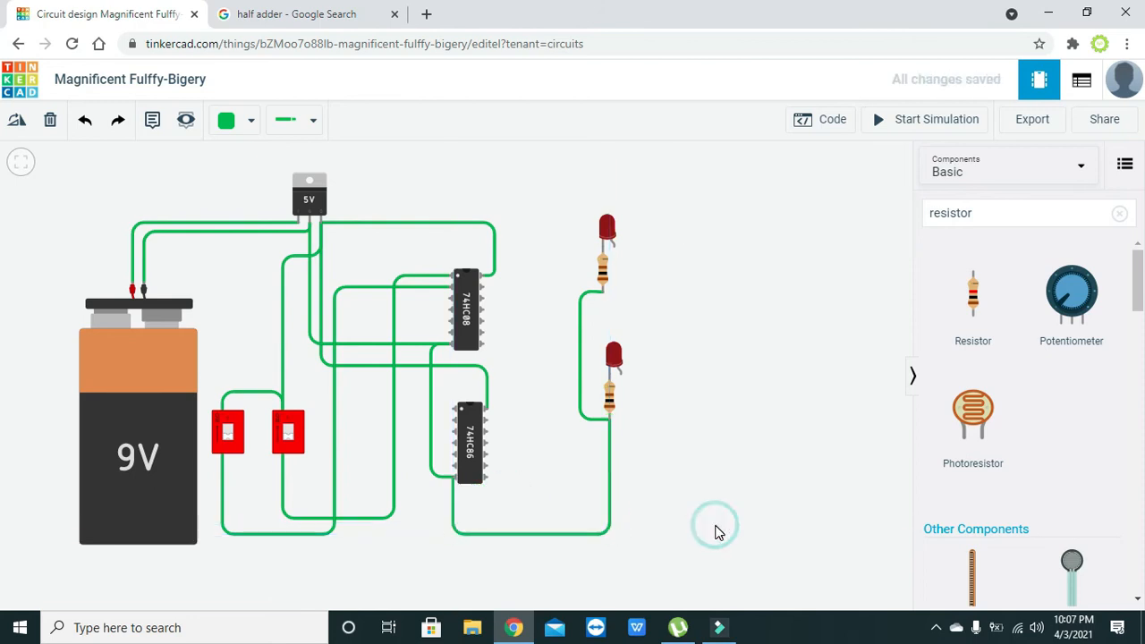
Wire the top LED's anode to 74HC08 Output 1 with a stepped bend
left_click(613, 245)
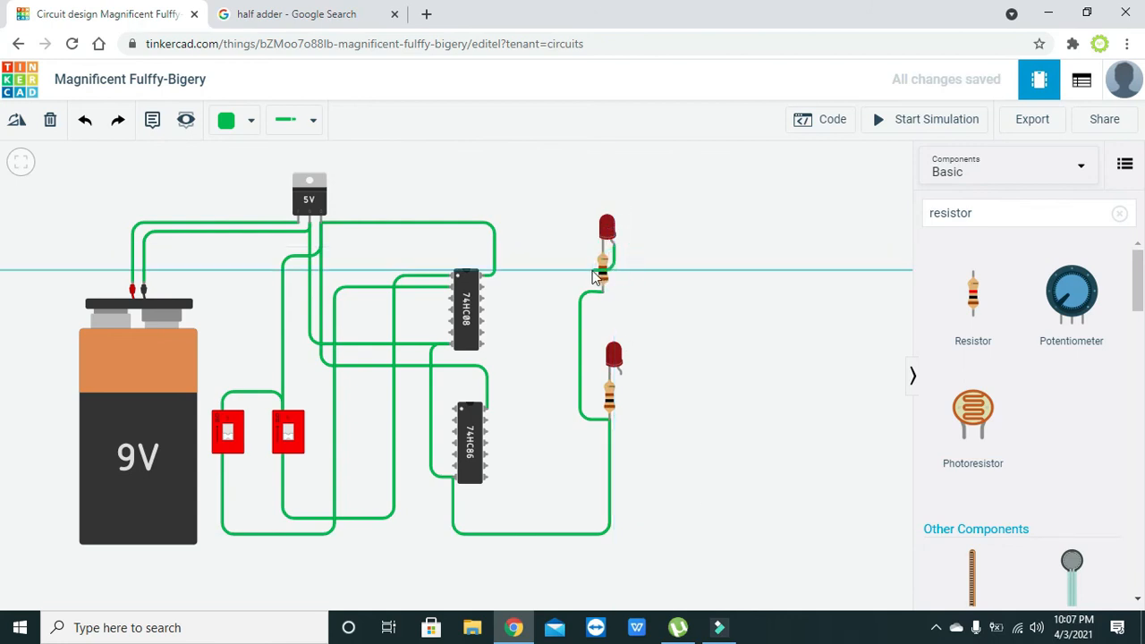
left_click(452, 304)
left_click_drag(518, 286, 559, 295)
left_click(659, 324)
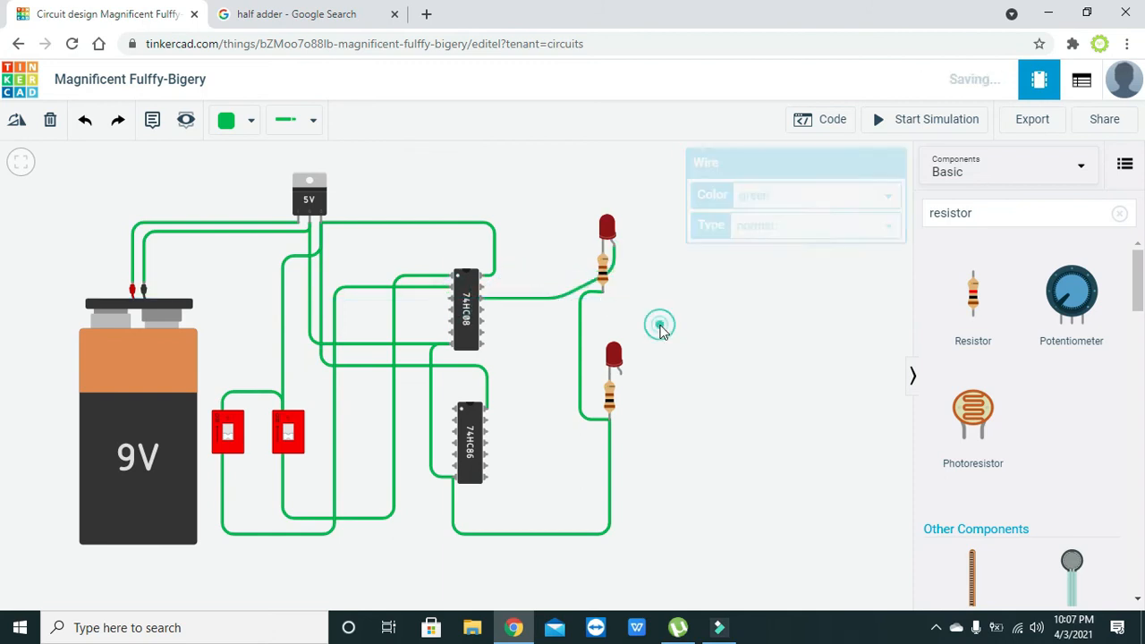
left_click(551, 299)
left_click_drag(551, 299, 578, 266)
left_click(642, 275)
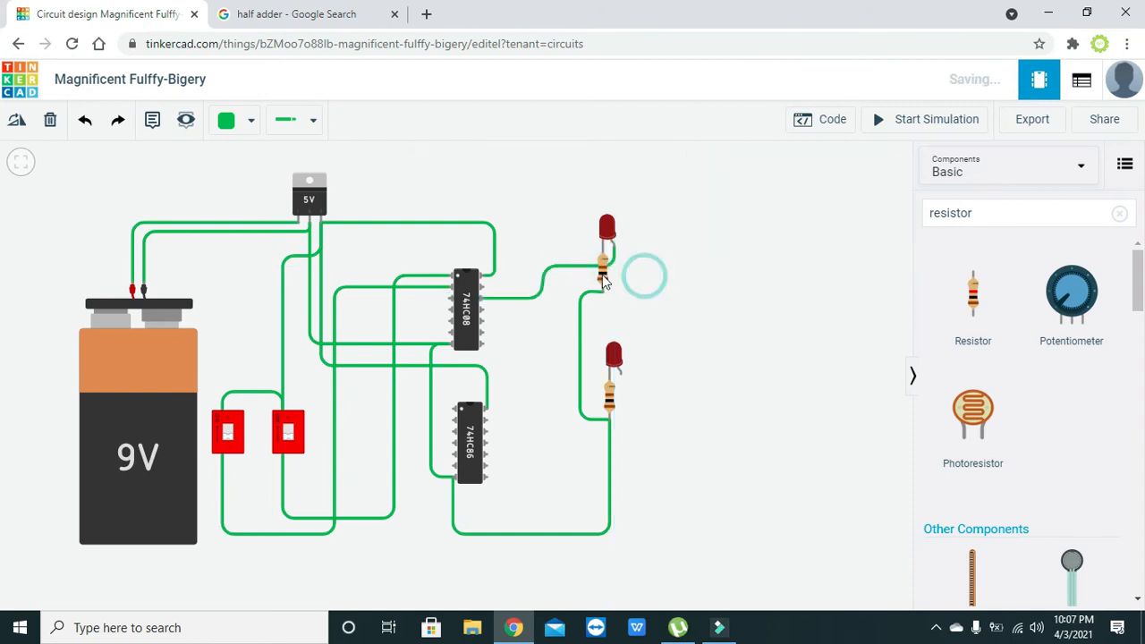
Start a wire from the lower LED's leg, bending it below and left
left_click(623, 375)
left_click(622, 398)
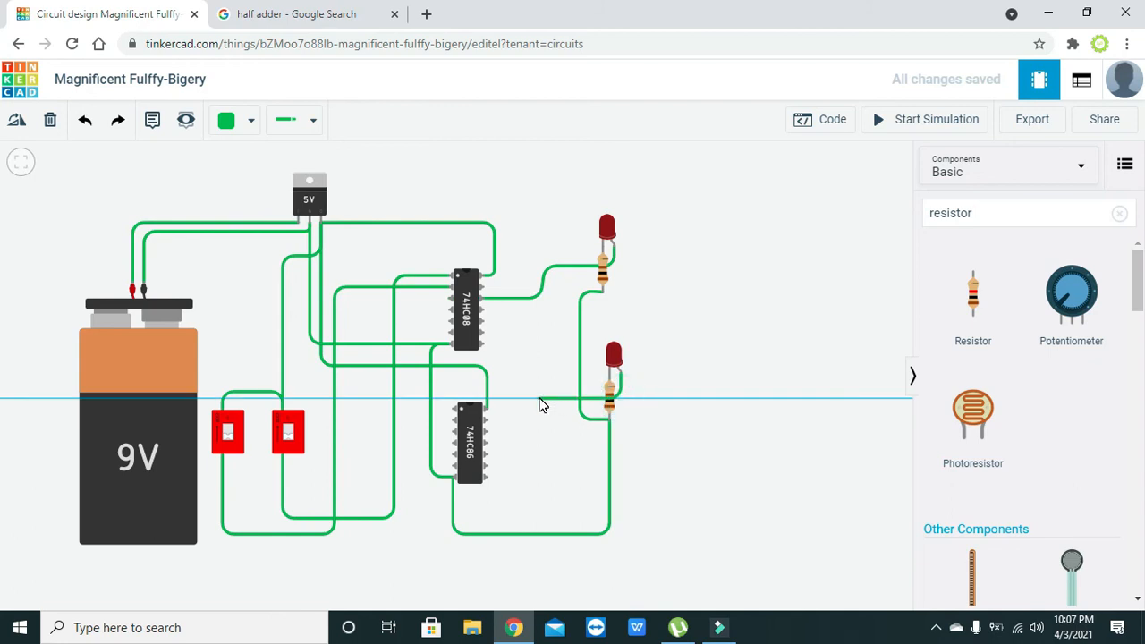
left_click(539, 398)
Finish the lower LED's wire on 74HC86 Output 1 and square it up
left_click(536, 379)
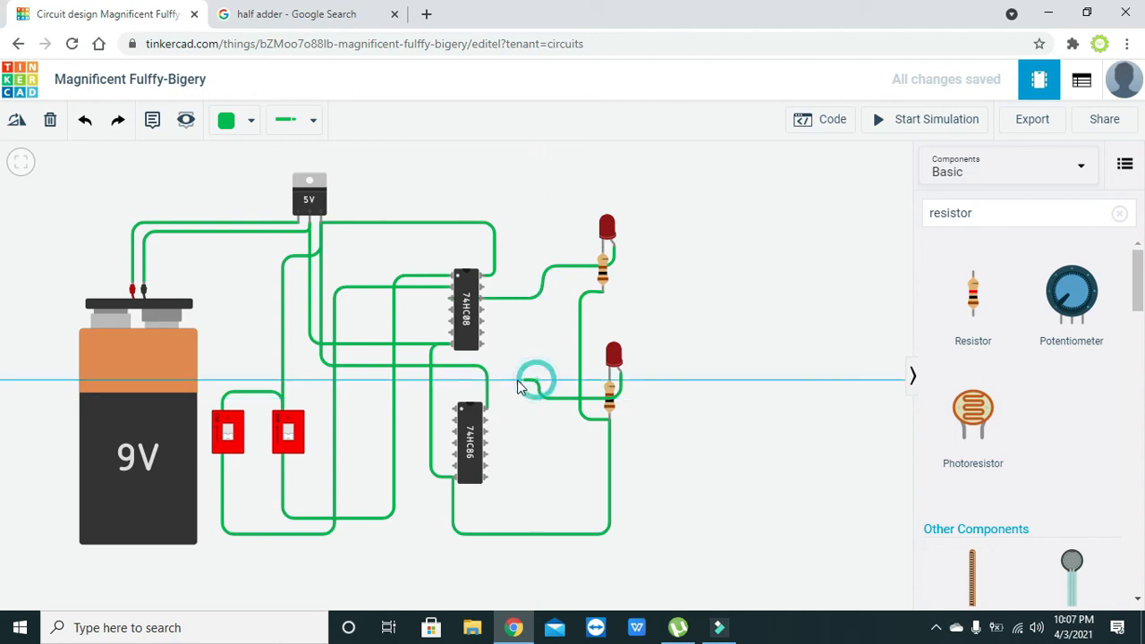
left_click(445, 380)
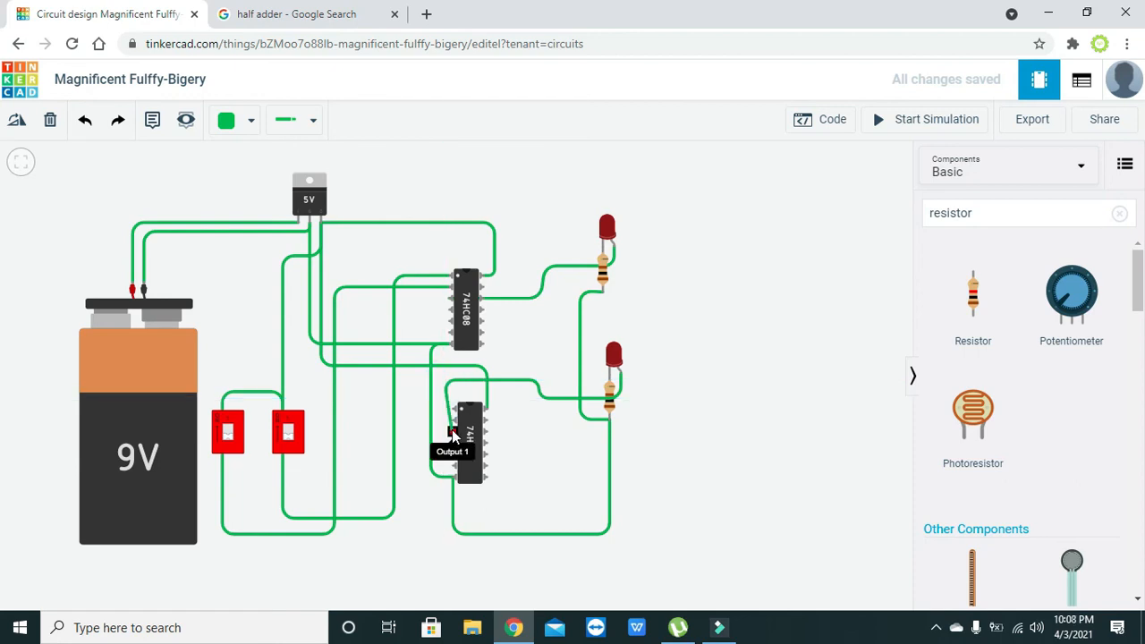
left_click(451, 434)
left_click_drag(450, 414, 445, 431)
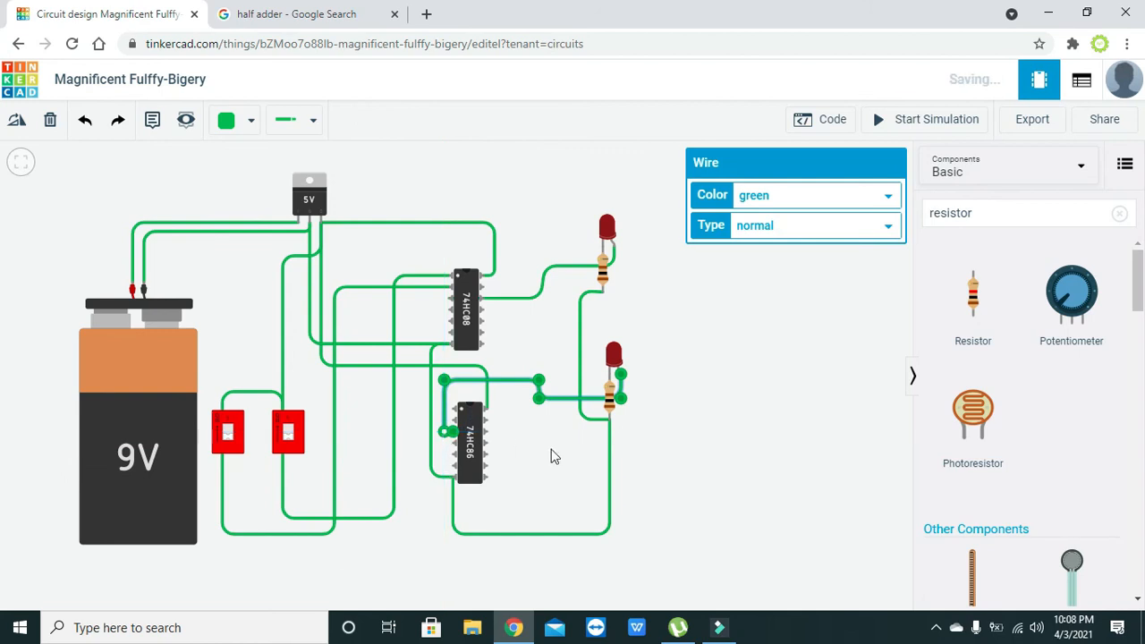
left_click(552, 456)
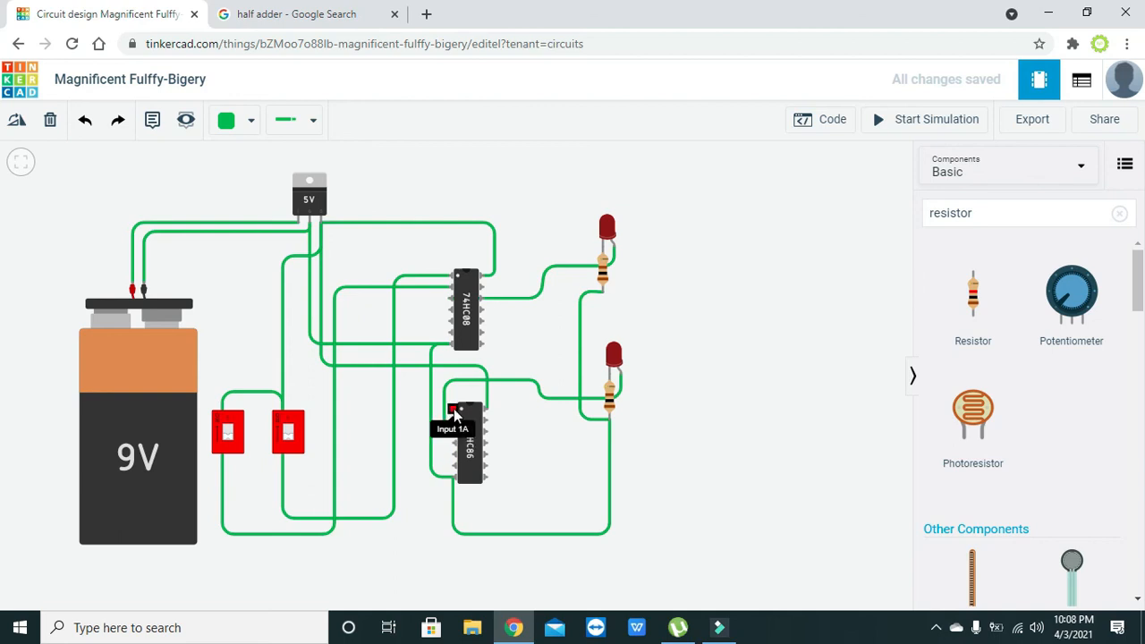
Connect 74HC86 Input 1A to 74HC08 Input 1A, routed left then straight
left_click(454, 411)
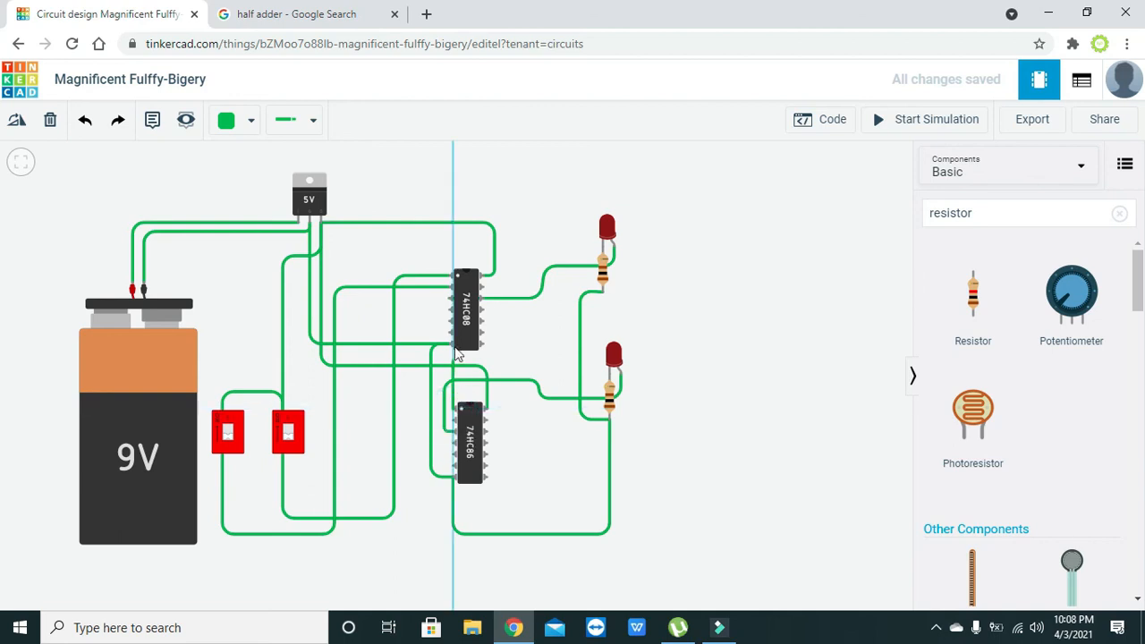
left_click(453, 279)
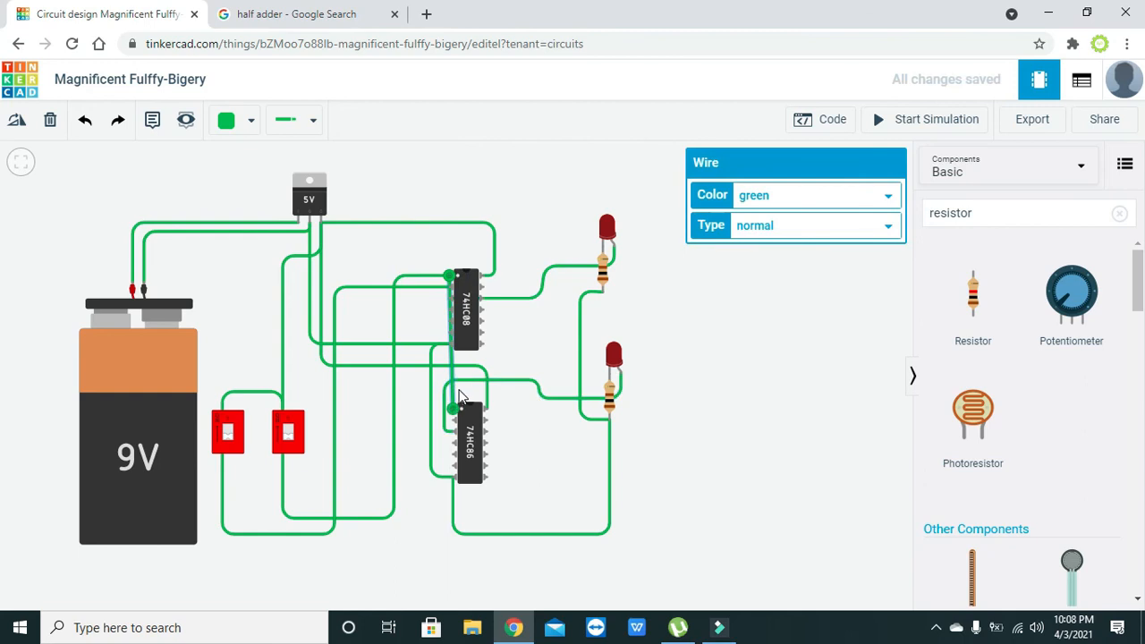
left_click_drag(454, 399, 415, 409)
left_click_drag(438, 302, 424, 280)
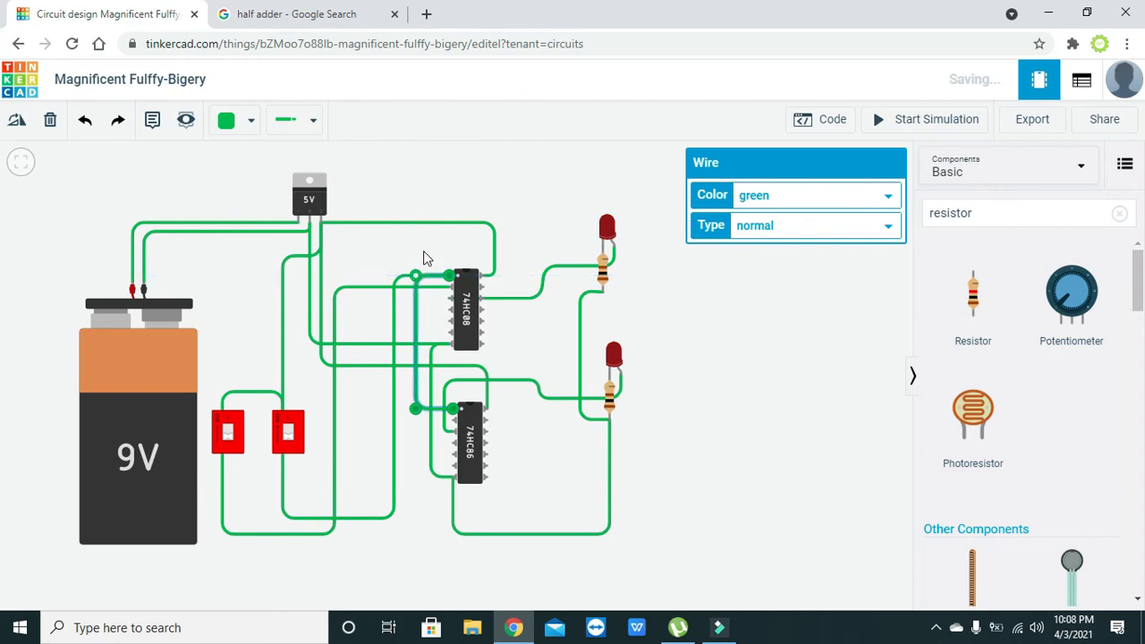
left_click(425, 247)
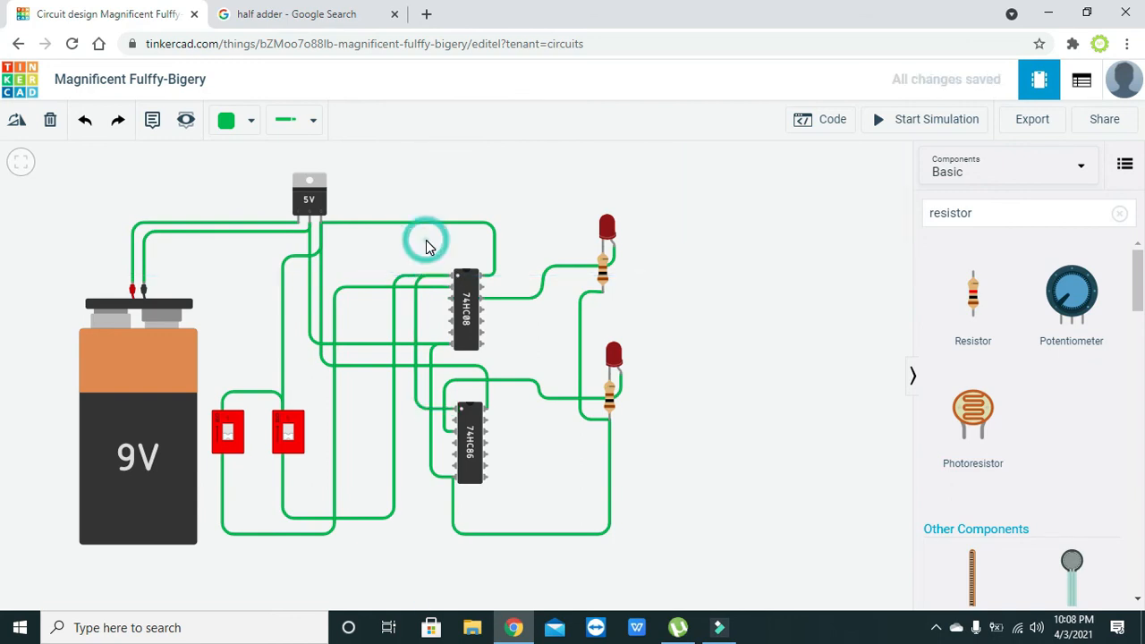
Connect 74HC86 Input 1B to 74HC08 Input 1B via bends left of the chips
left_click(453, 425)
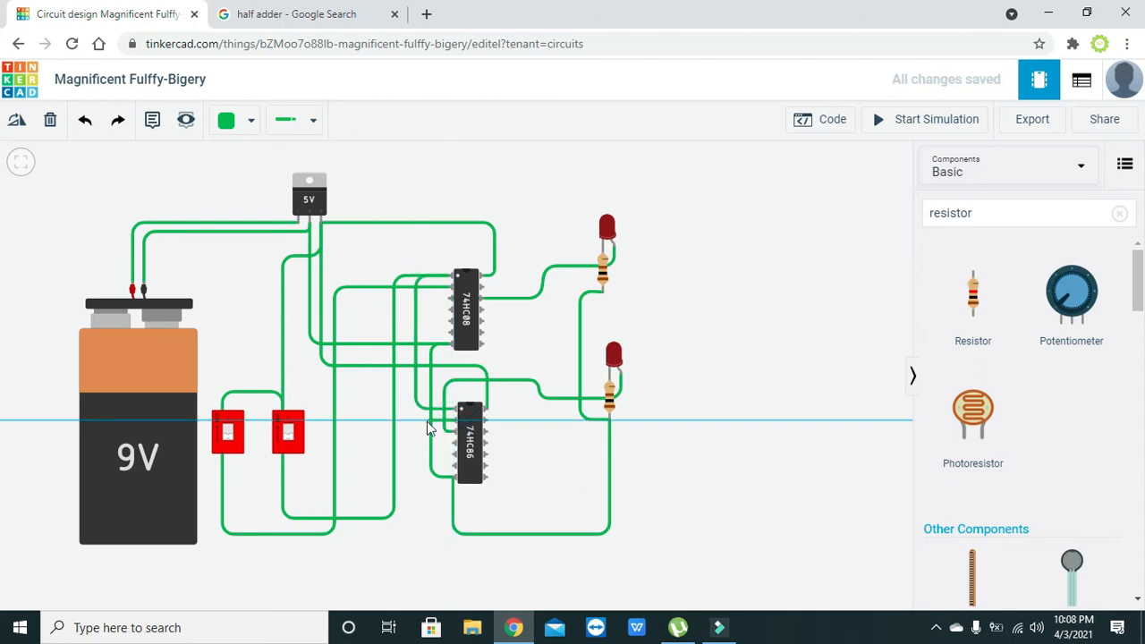
left_click(405, 419)
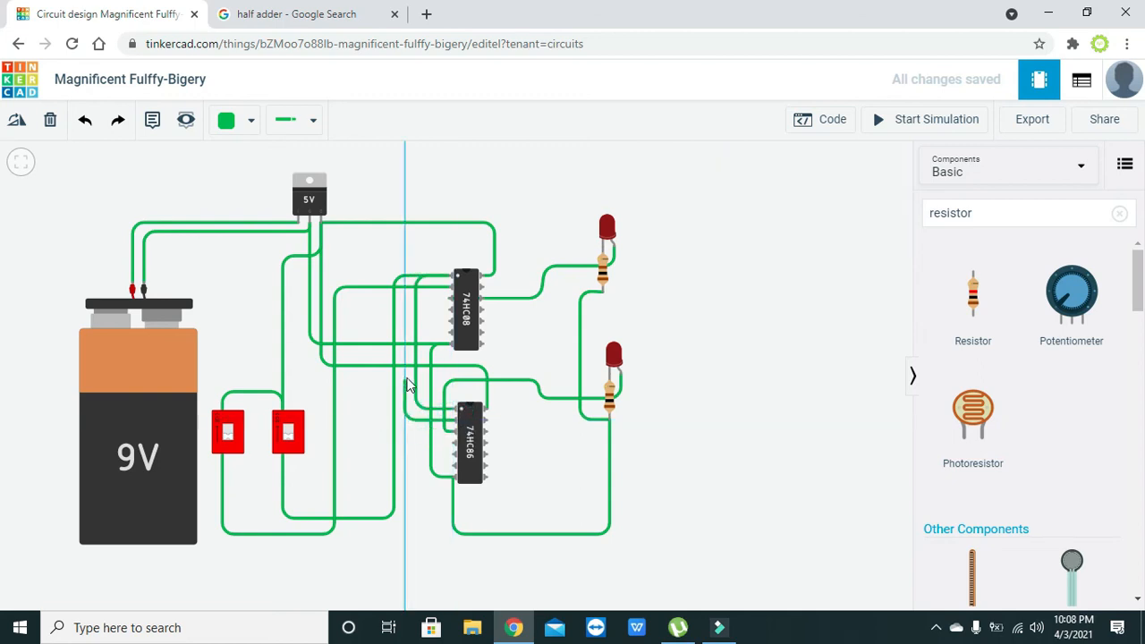
left_click(405, 285)
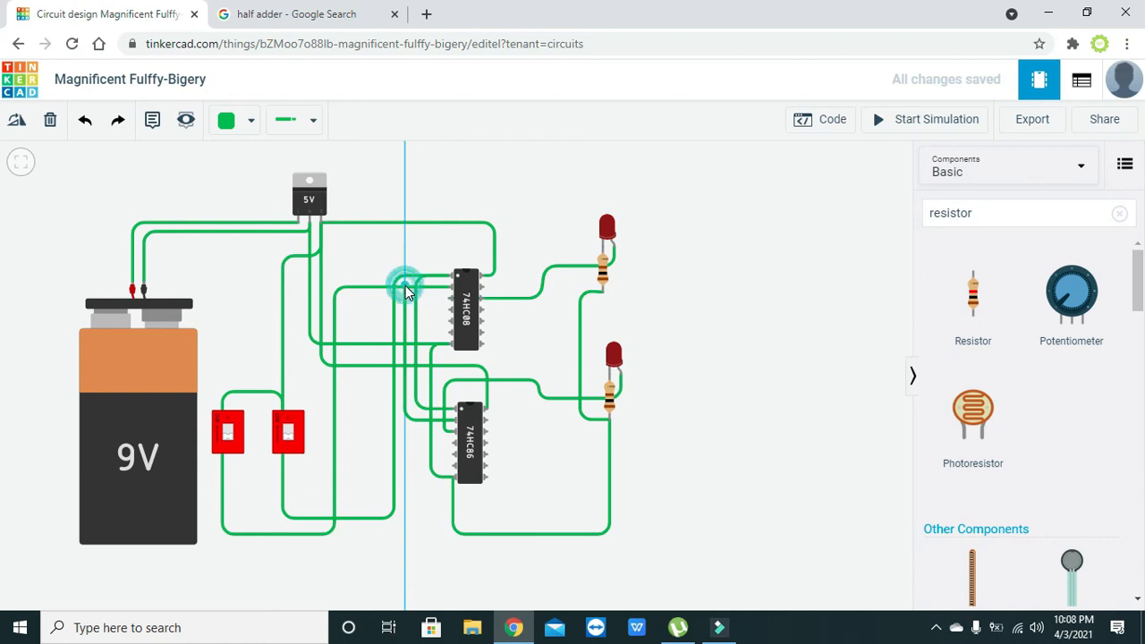
left_click(451, 293)
left_click(445, 249)
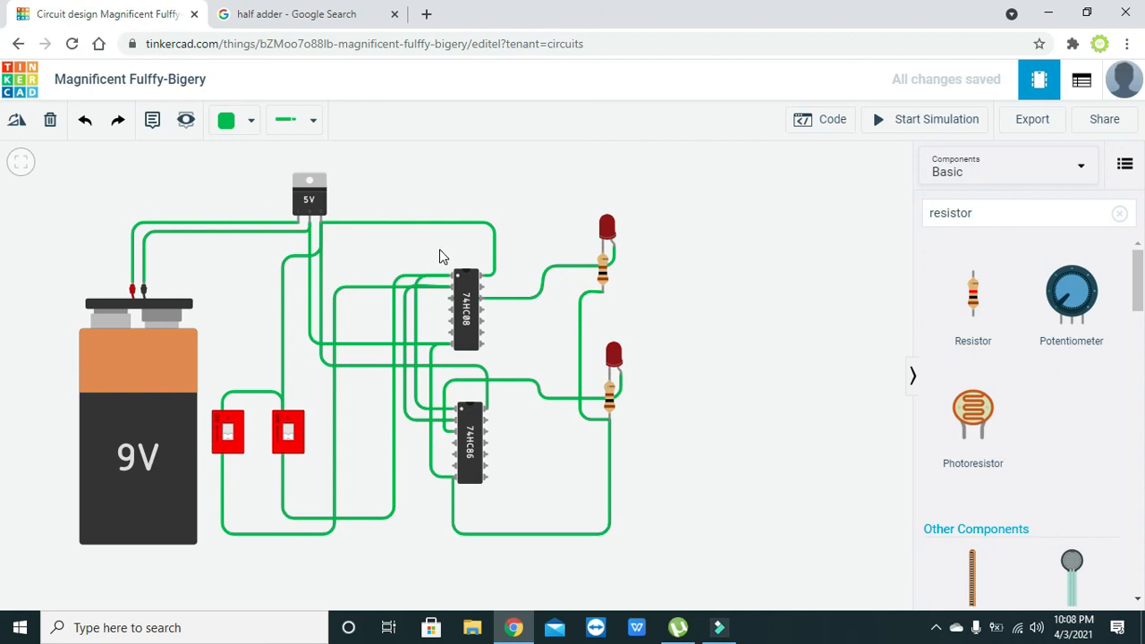
left_click_drag(548, 332, 583, 324)
Start the simulation so the simulator timer begins counting from zero
left_click(678, 343)
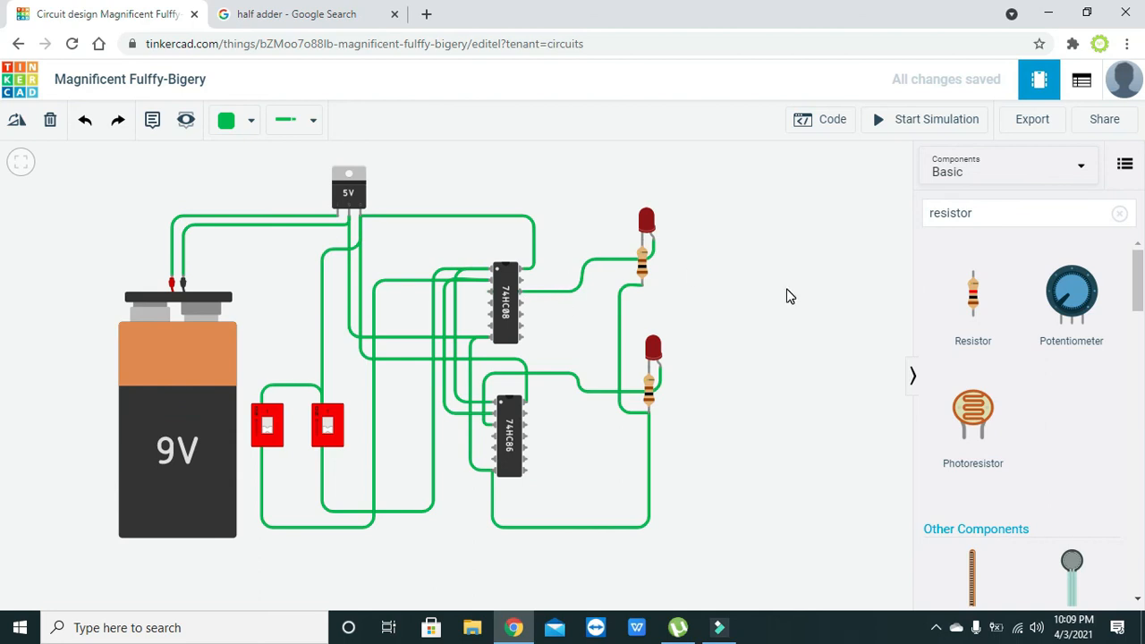
left_click(911, 120)
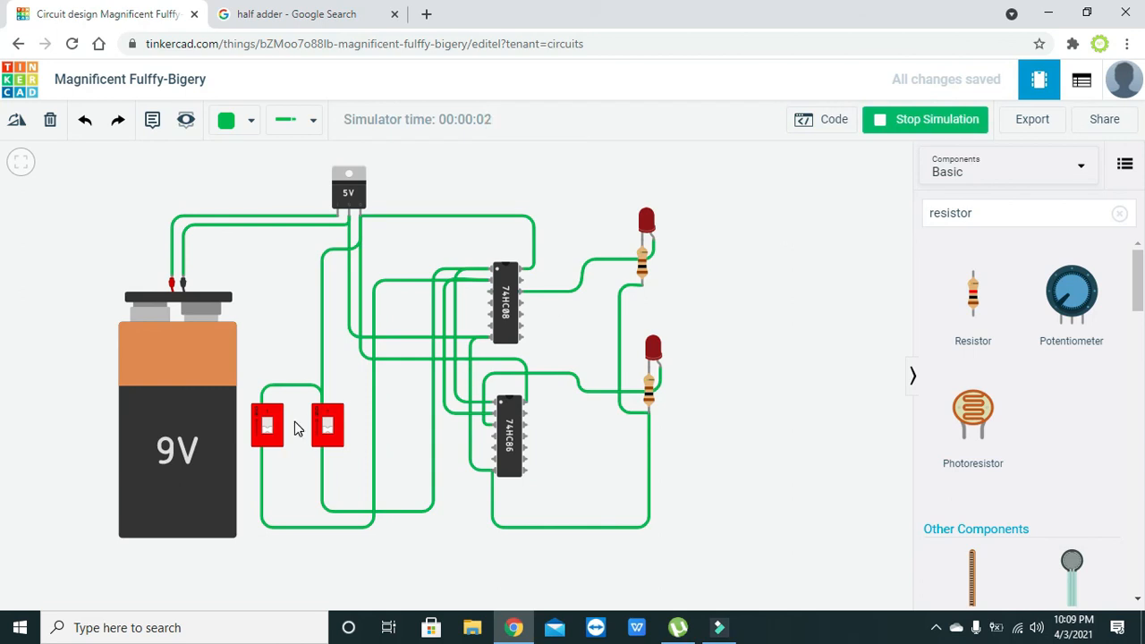
Toggle both DIP switches through input combinations, ending with both on lighting only the carry LED
left_click(265, 435)
left_click(329, 432)
left_click(267, 426)
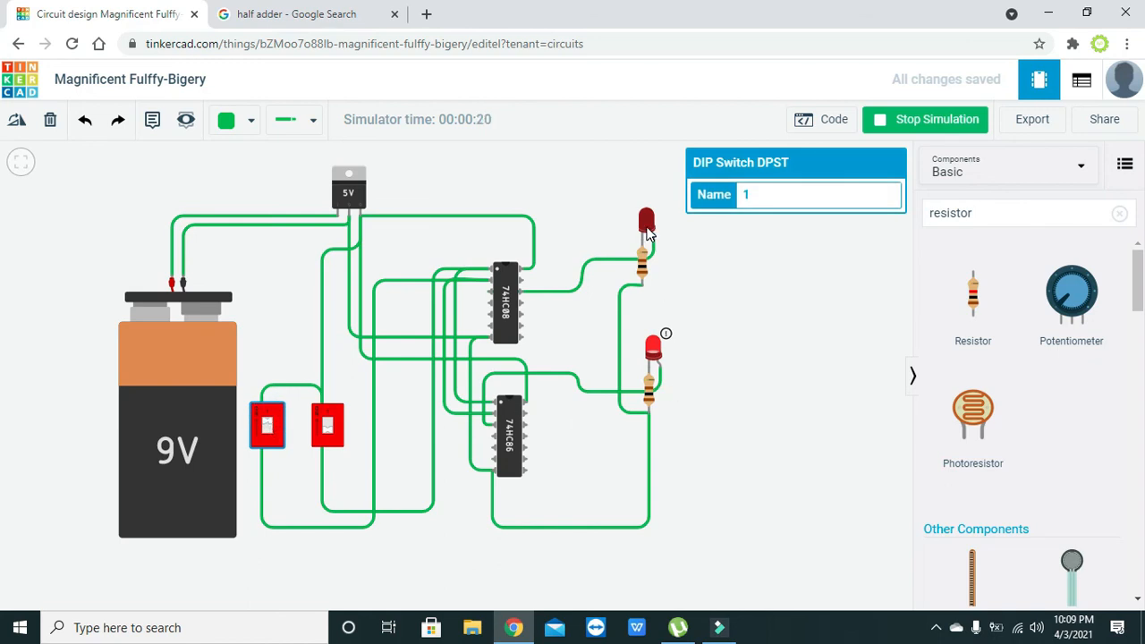
left_click(329, 426)
left_click(264, 422)
left_click(267, 427)
mouse_move(648, 225)
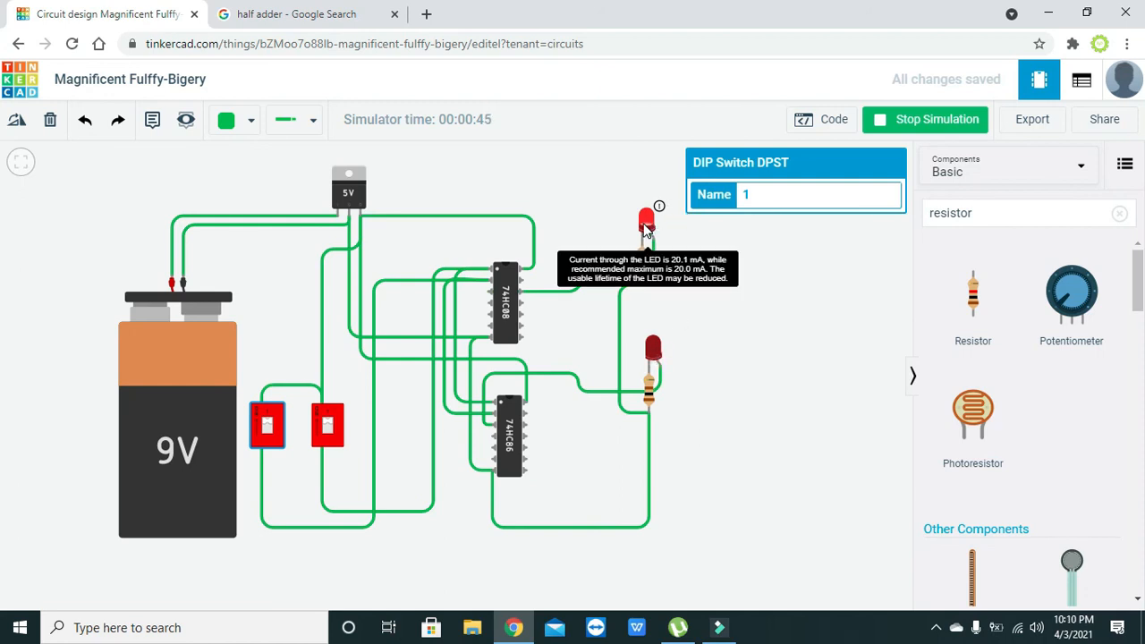